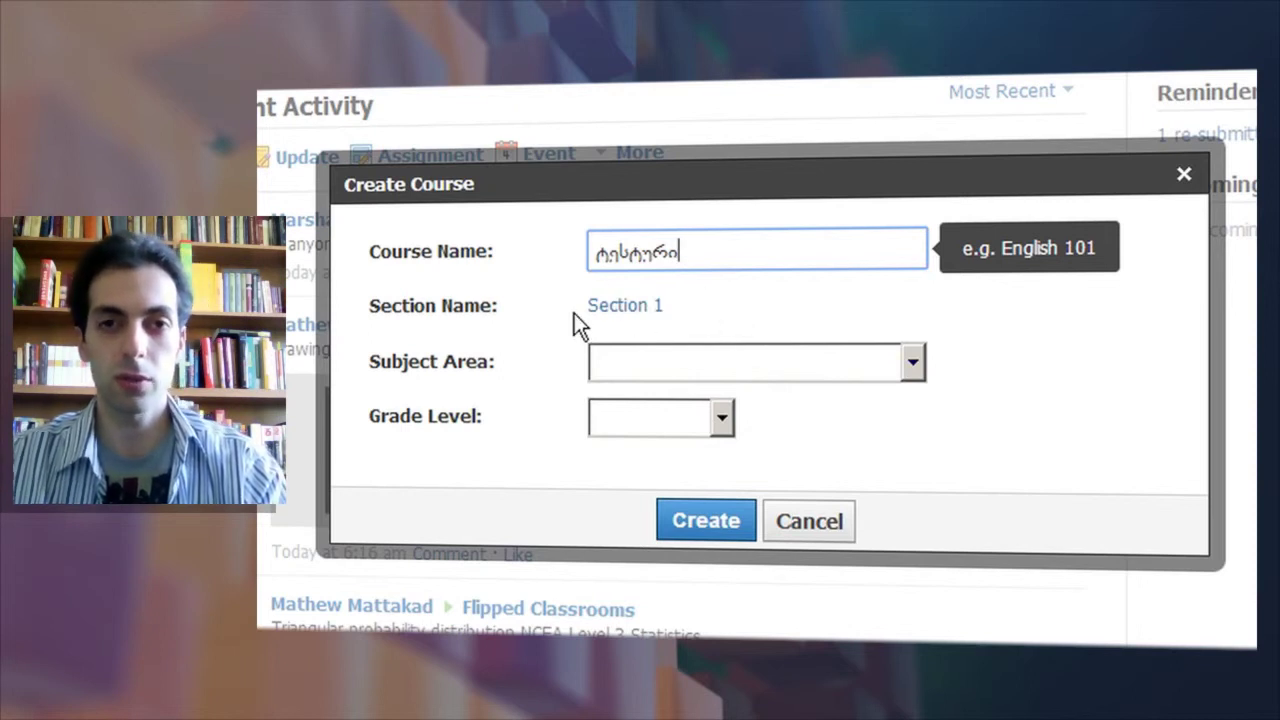
Step: Create the course "ტესტური" with subject area Other and grade level None
{"action": "left_click", "coordinate": [666, 365]}
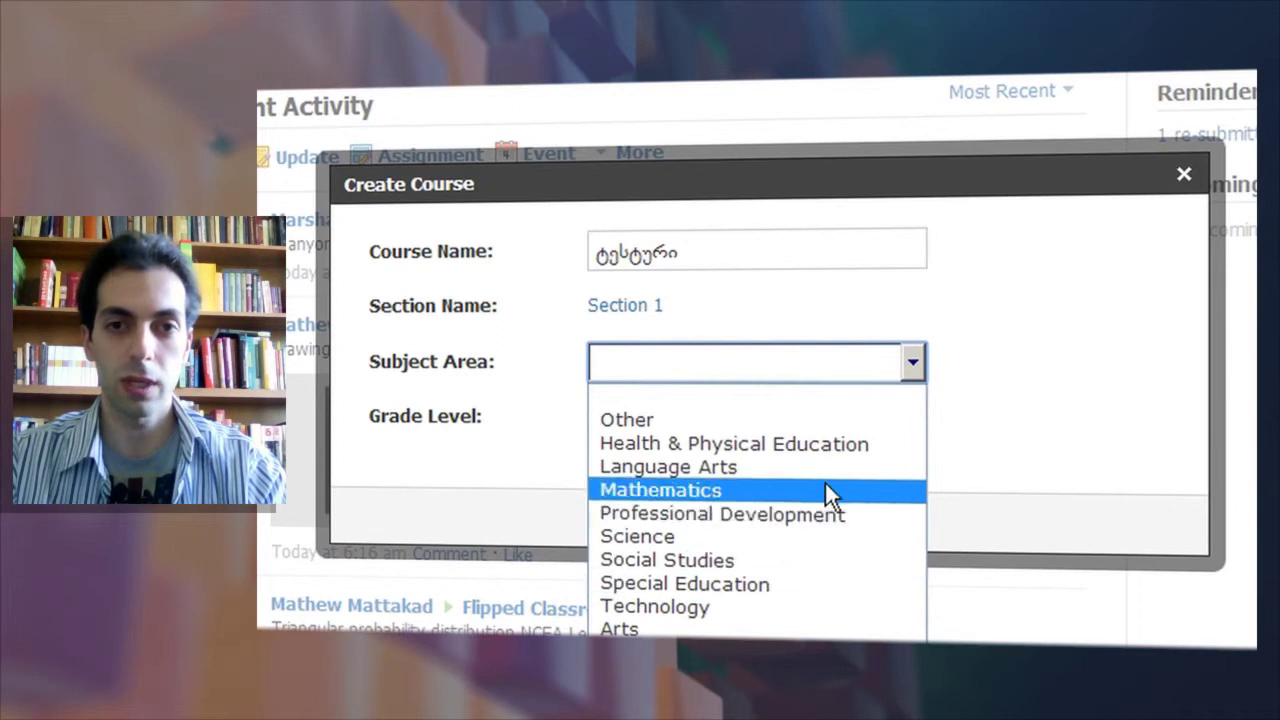
{"action": "left_click", "coordinate": [705, 420]}
{"action": "left_click", "coordinate": [683, 424]}
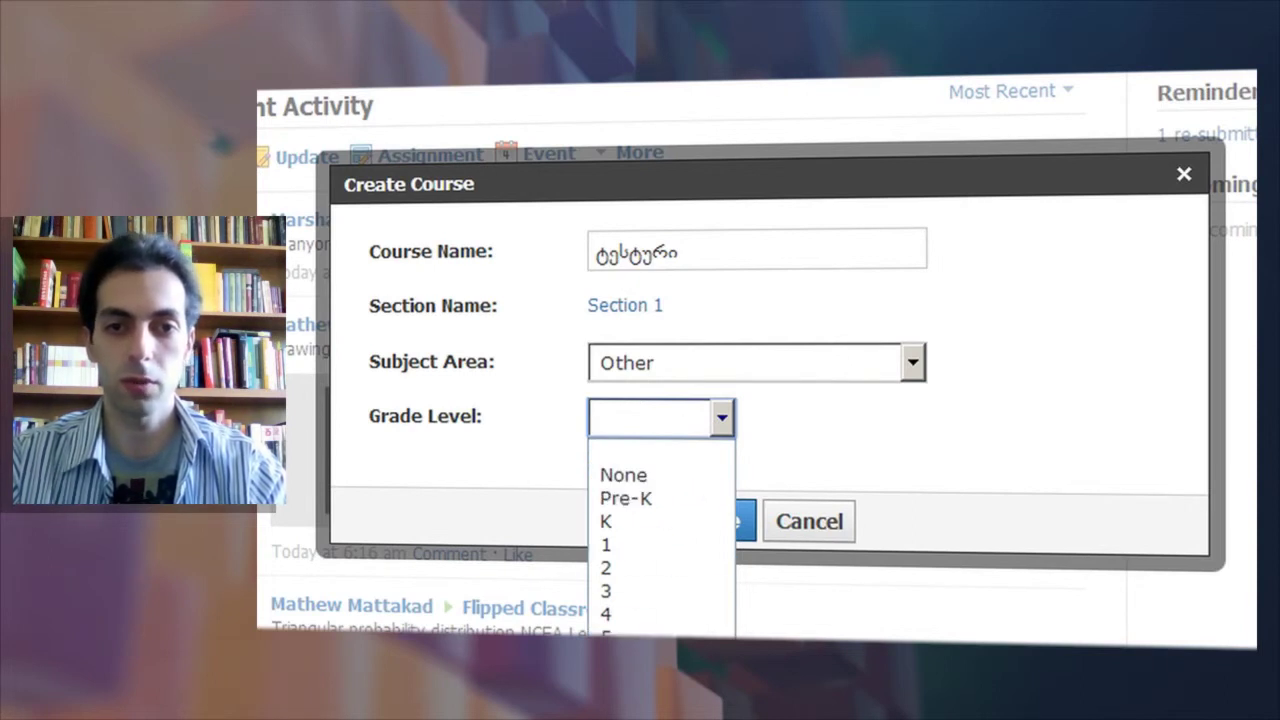
{"action": "left_click", "coordinate": [633, 477]}
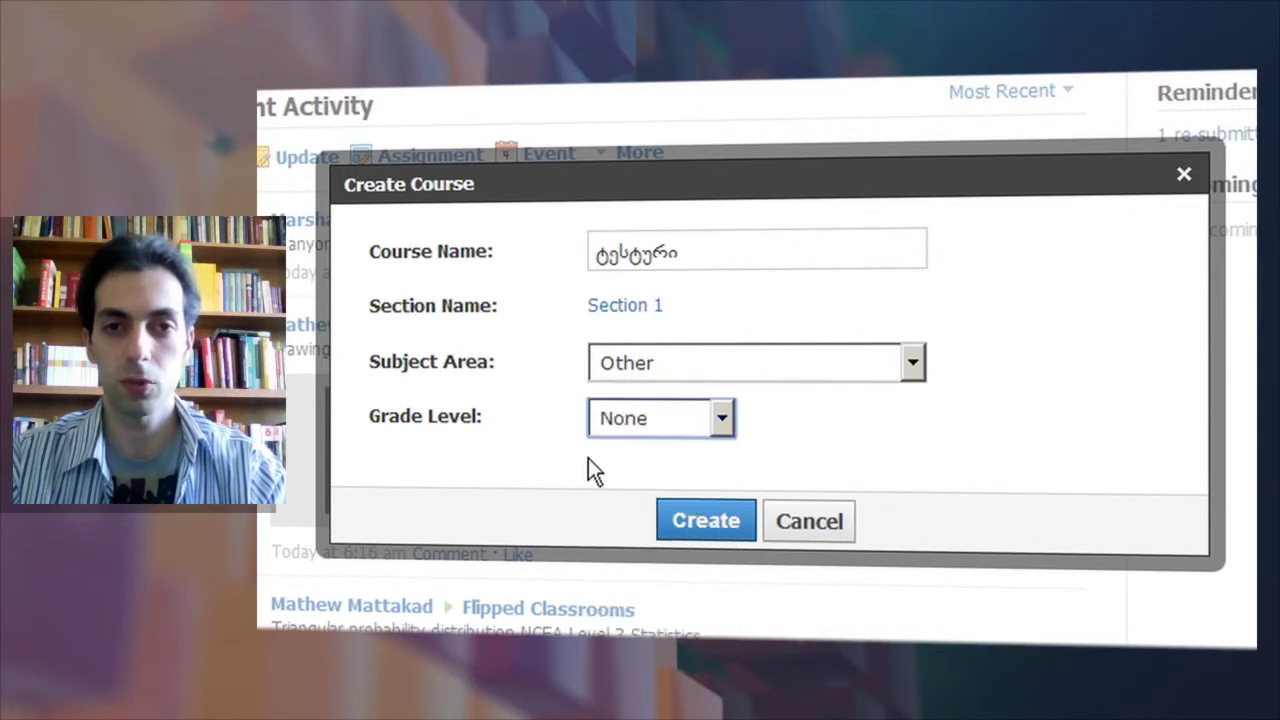
{"action": "left_click", "coordinate": [708, 526]}
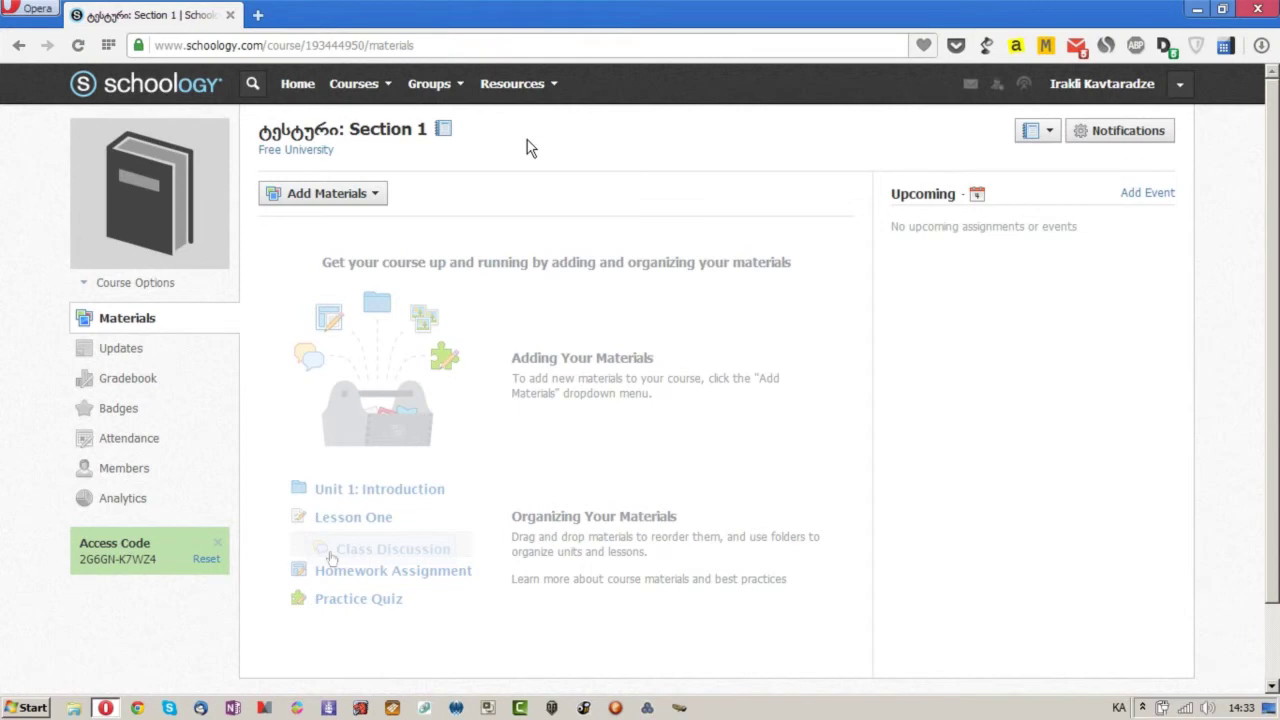
{"action": "mouse_move", "coordinate": [148, 181]}
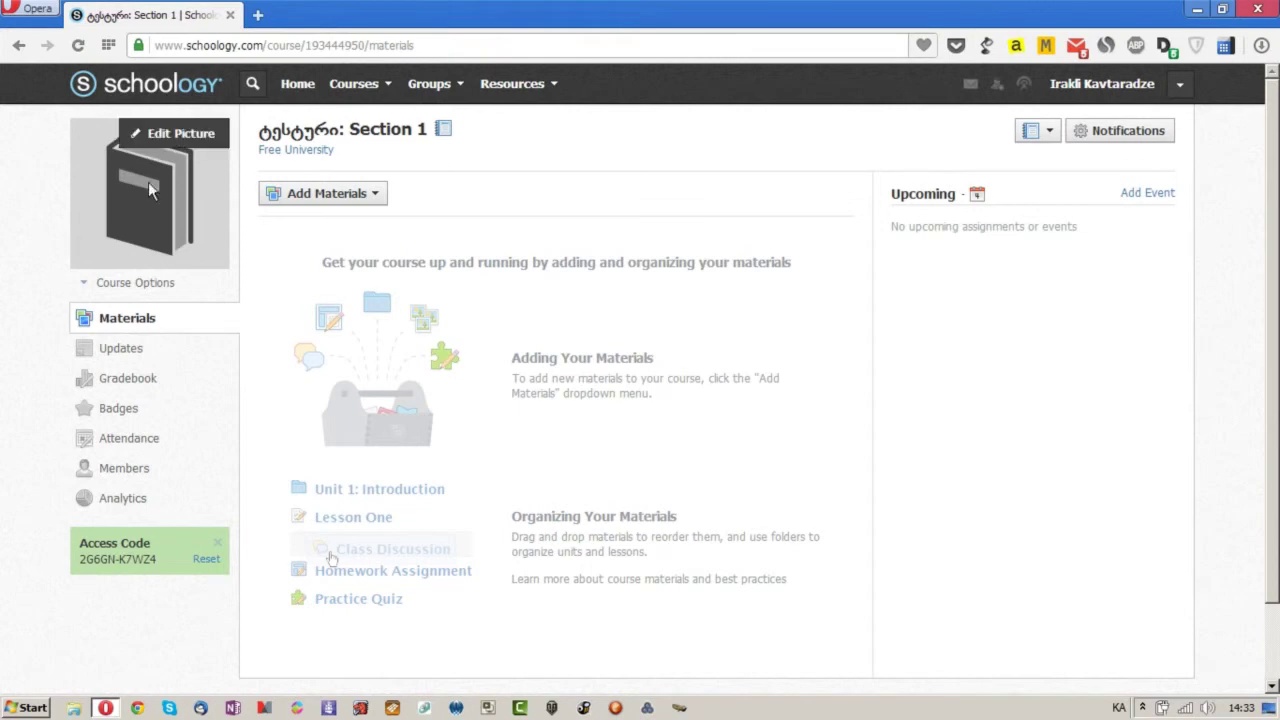
{"action": "left_click", "coordinate": [182, 140]}
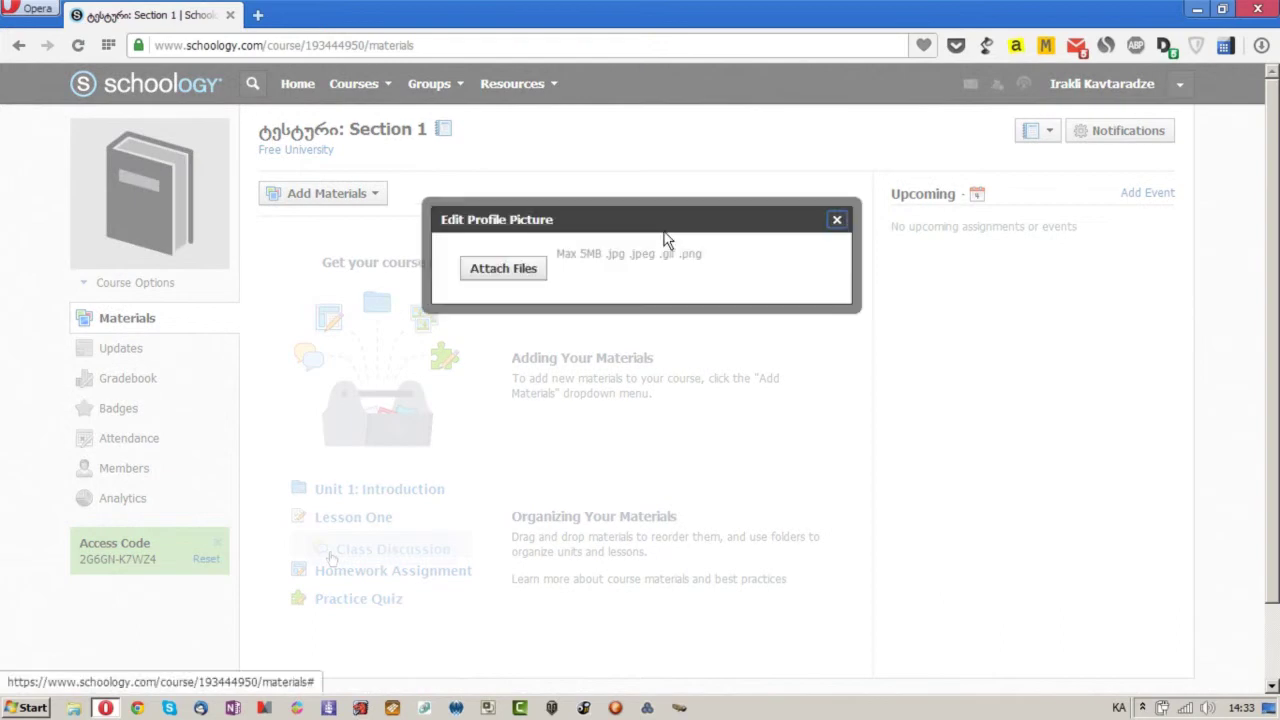
{"action": "left_click", "coordinate": [510, 269]}
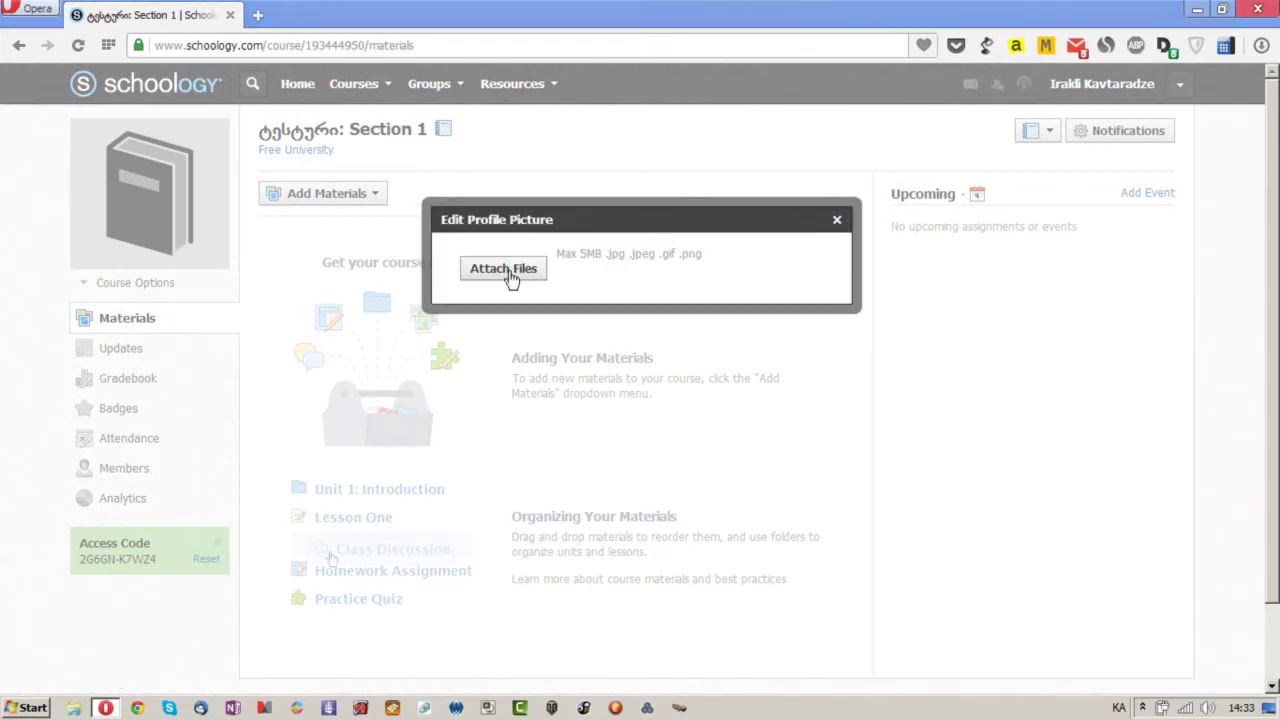
{"action": "left_click", "coordinate": [934, 11]}
{"action": "left_click", "coordinate": [837, 221]}
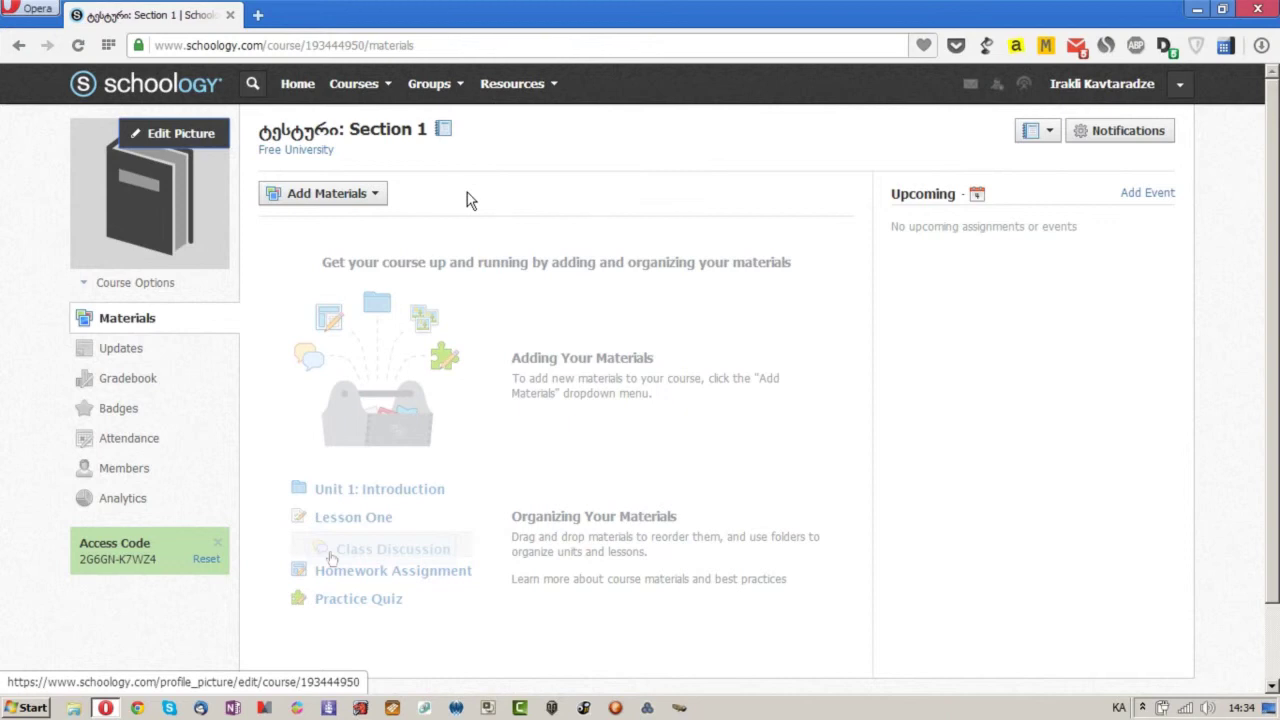
Step: Start a new folder in the course materials, title it "გაკვეთილი ერთი" and colour it red
{"action": "left_click", "coordinate": [354, 199]}
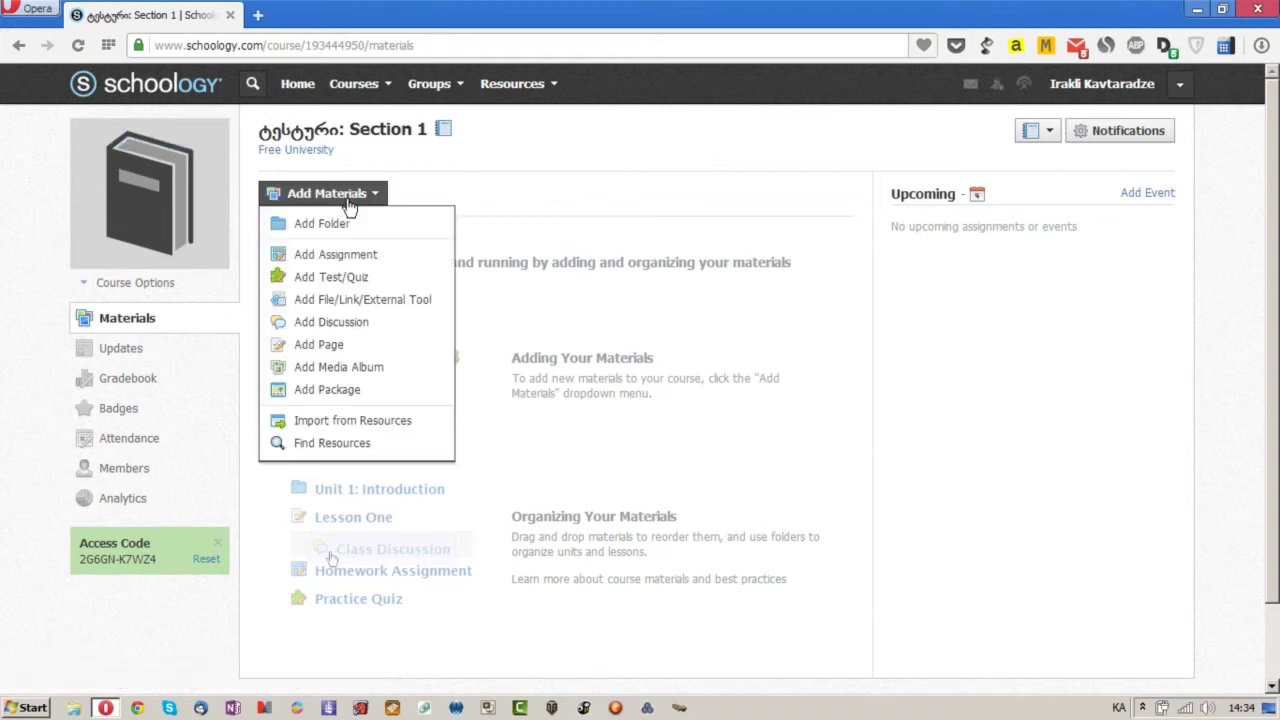
{"action": "left_click", "coordinate": [340, 226]}
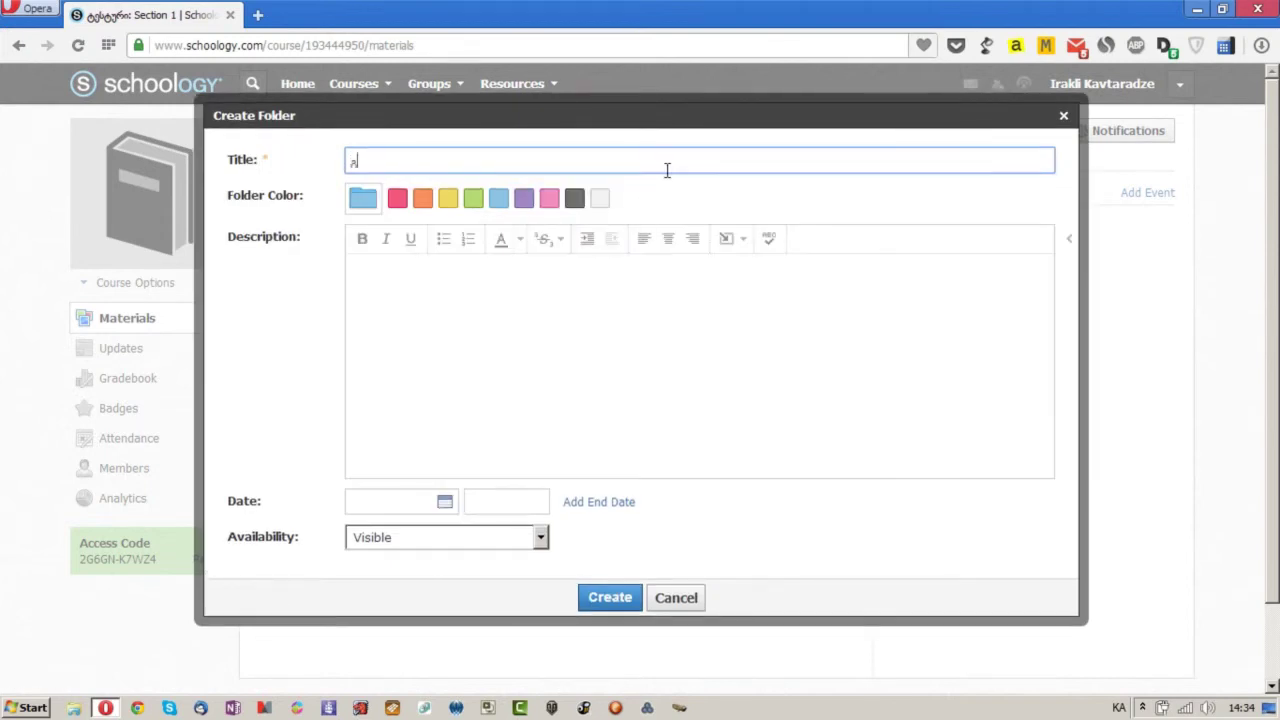
{"action": "type", "text": "გაკვეთილი ერთი"}
{"action": "left_click", "coordinate": [444, 352]}
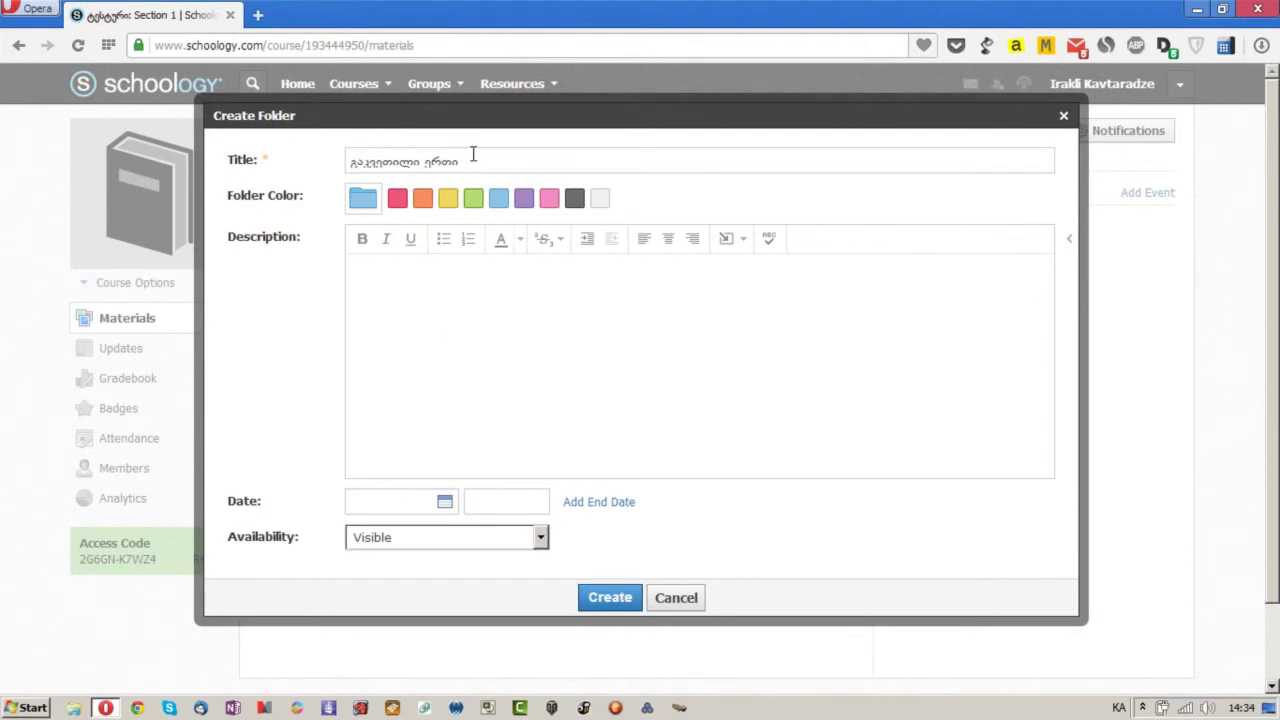
{"action": "left_click", "coordinate": [397, 212]}
Step: Create the folder with its availability set to Visible and check its contents in the materials list
{"action": "left_click", "coordinate": [540, 540]}
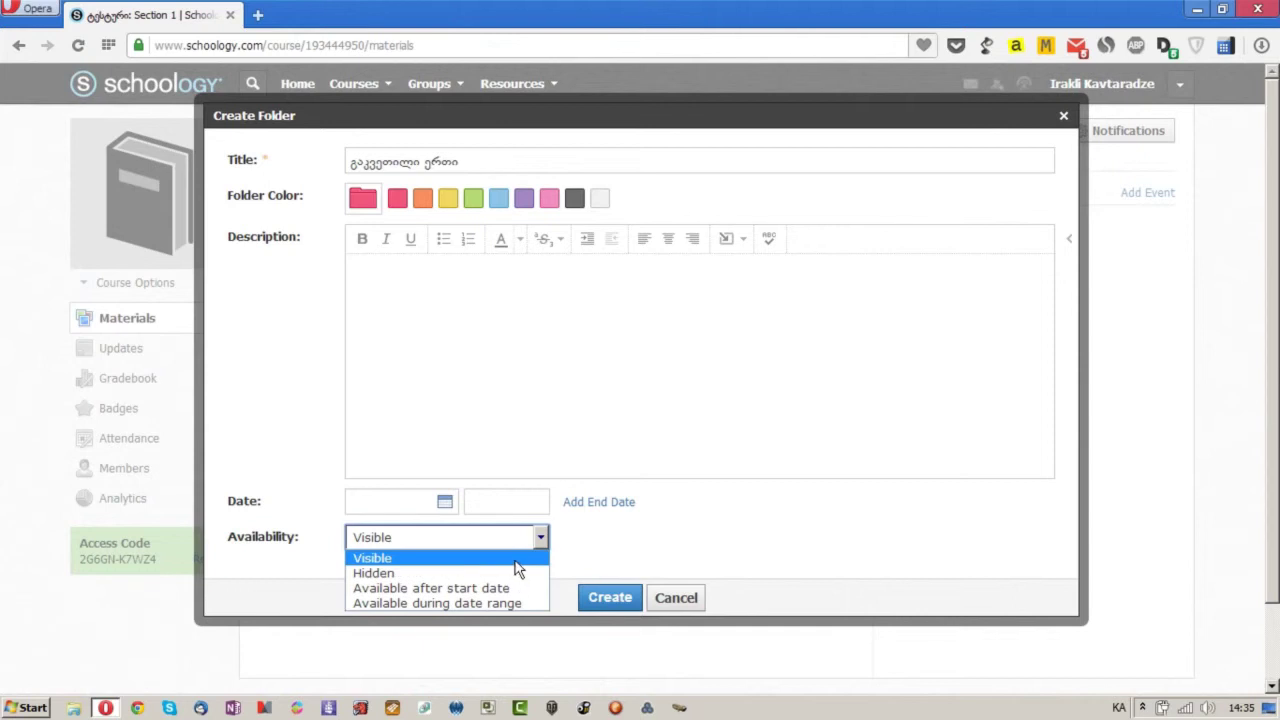
{"action": "left_click", "coordinate": [514, 561]}
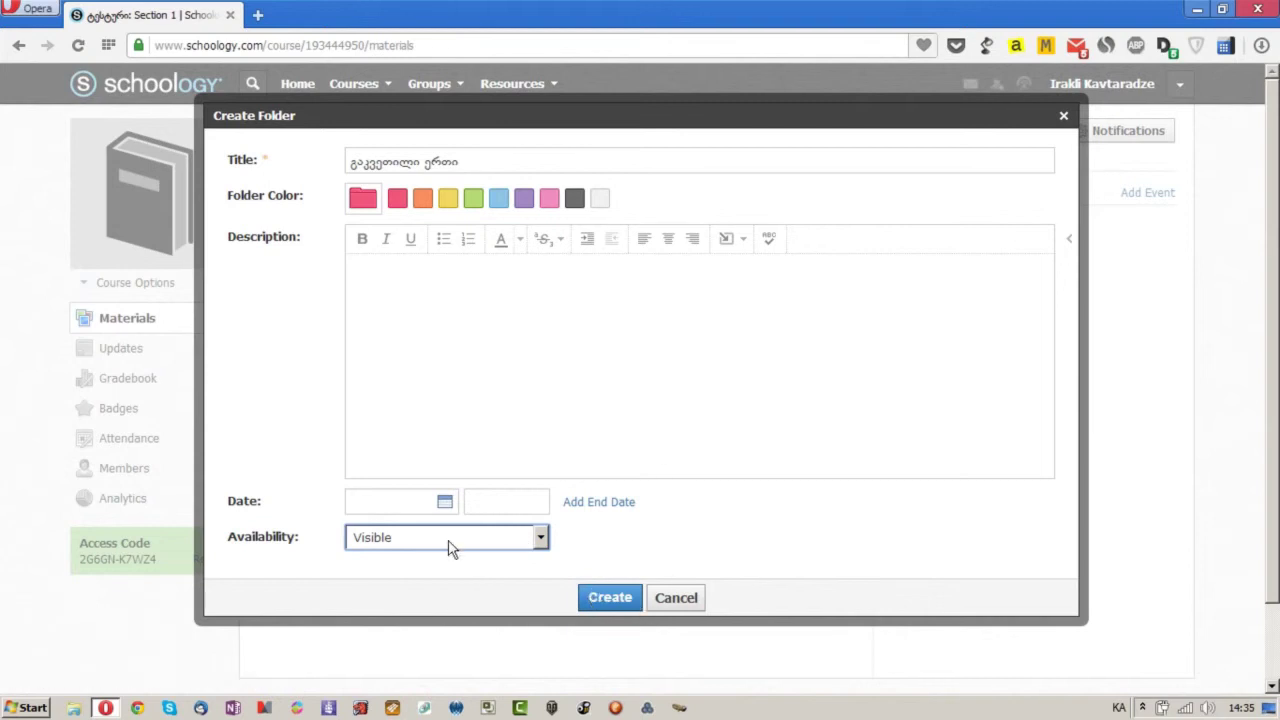
{"action": "left_click", "coordinate": [612, 604]}
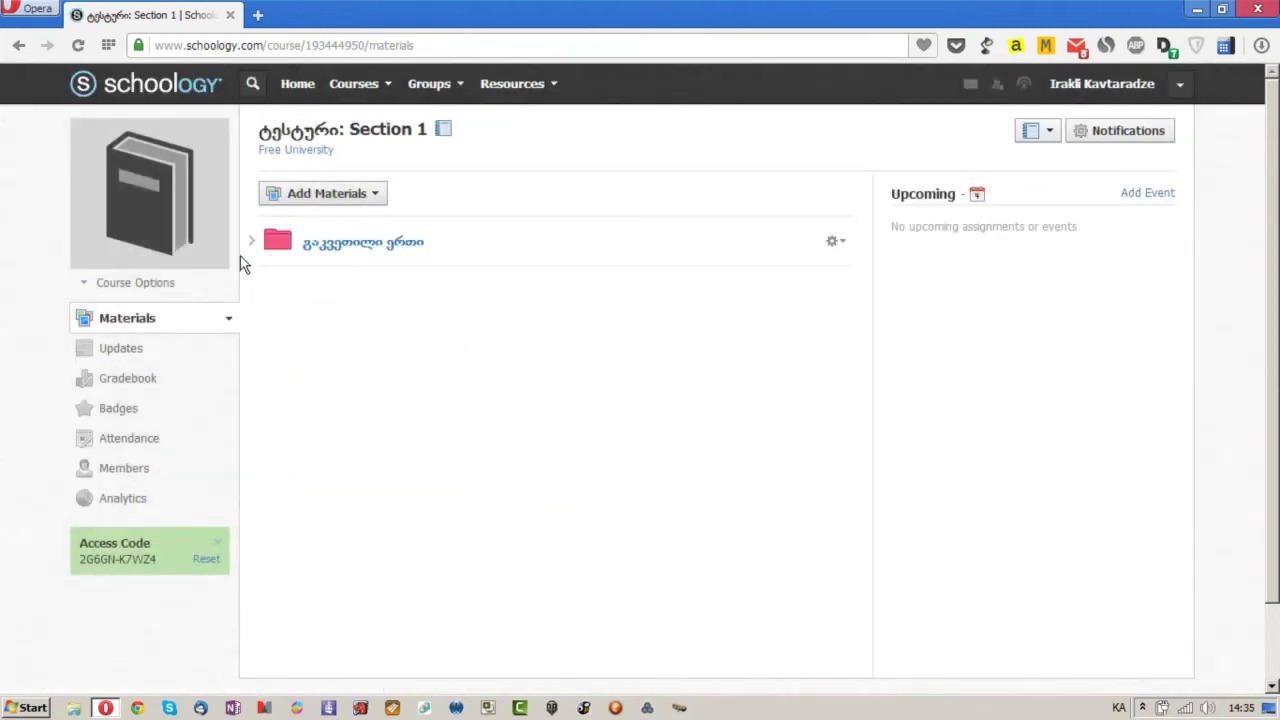
{"action": "left_click", "coordinate": [250, 241]}
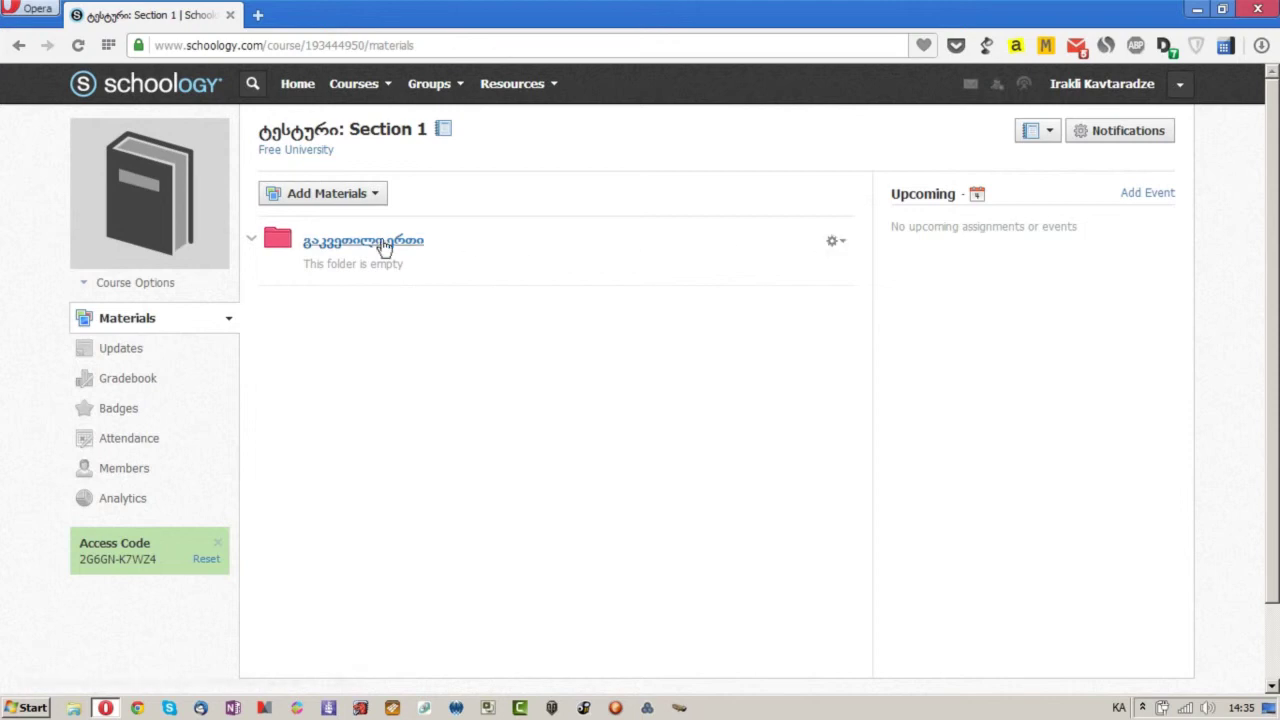
{"action": "left_click", "coordinate": [252, 241]}
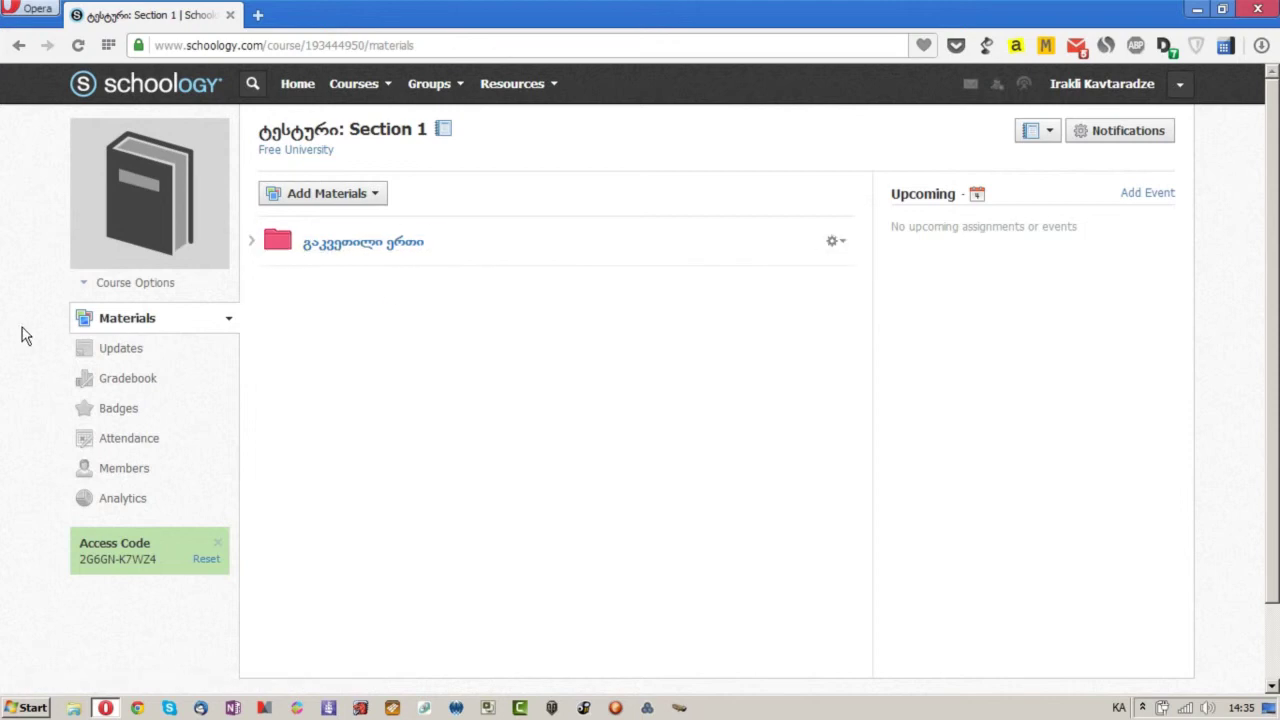
Step: Post the course update "მოგესალმებით" and show it as an announcement
{"action": "left_click", "coordinate": [126, 358]}
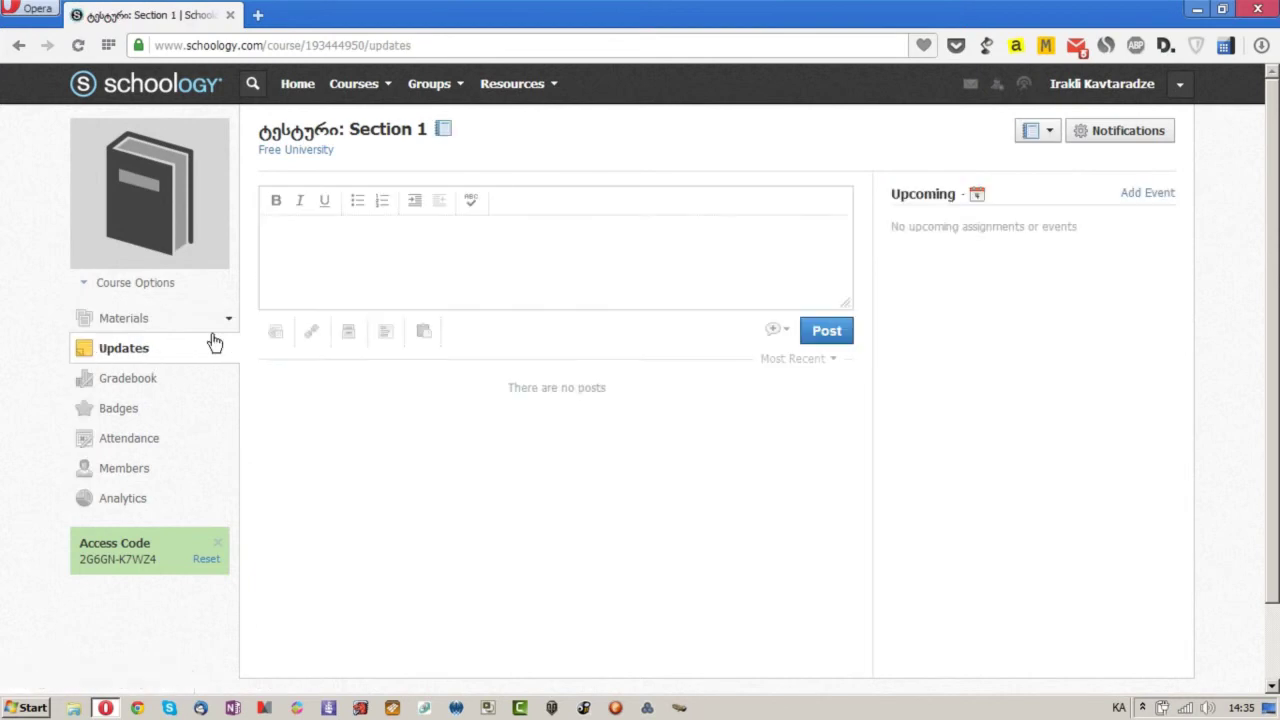
{"action": "left_click", "coordinate": [598, 248]}
{"action": "type", "text": "მოგესალმებით"}
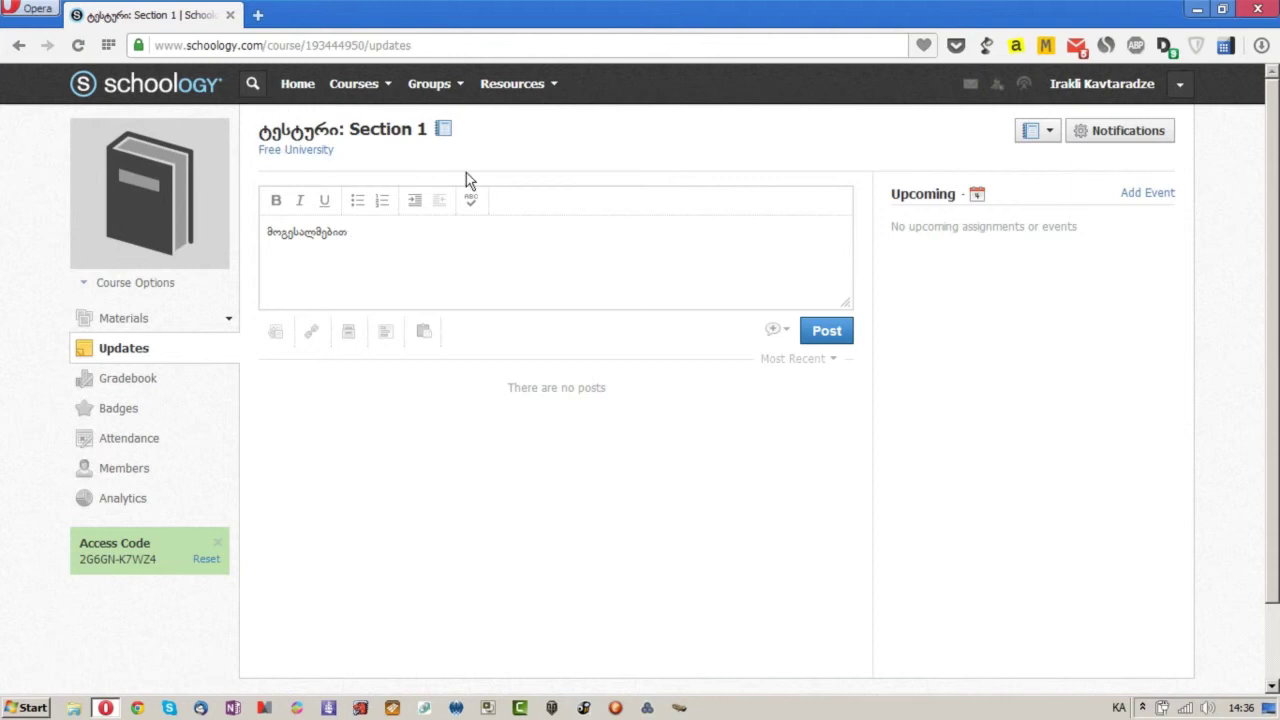
{"action": "left_click", "coordinate": [773, 329]}
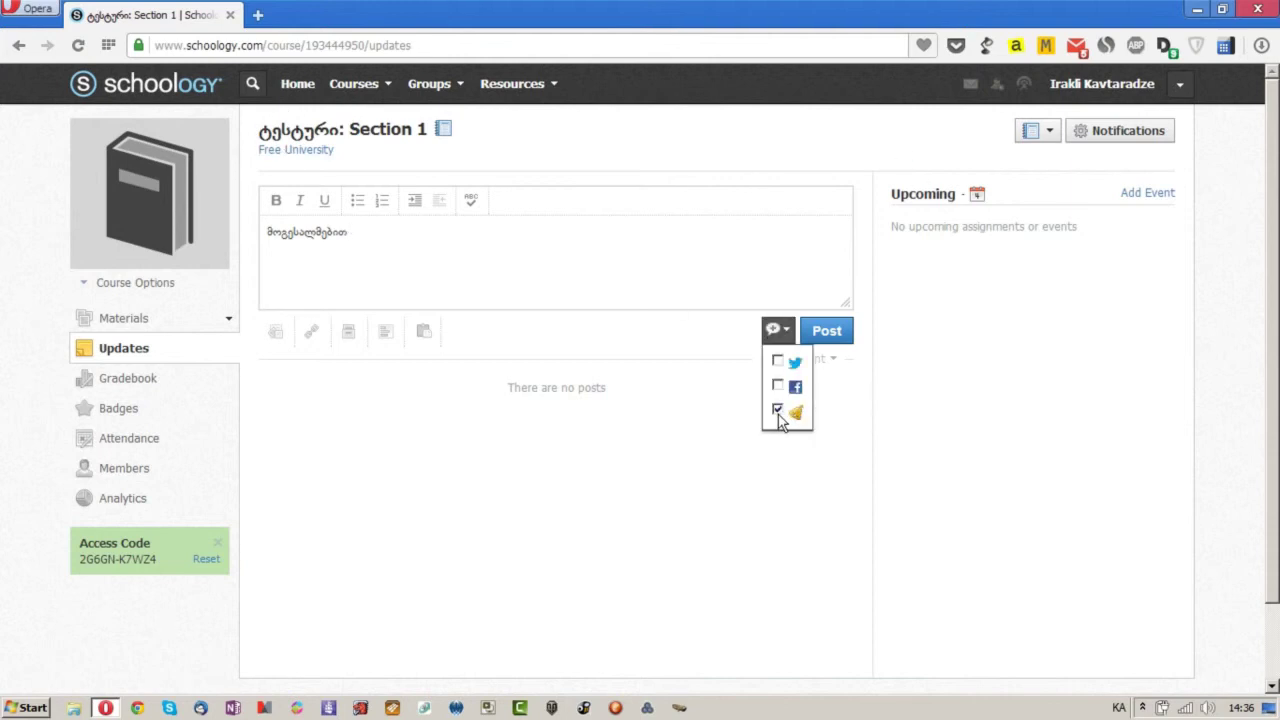
{"action": "left_click", "coordinate": [828, 337]}
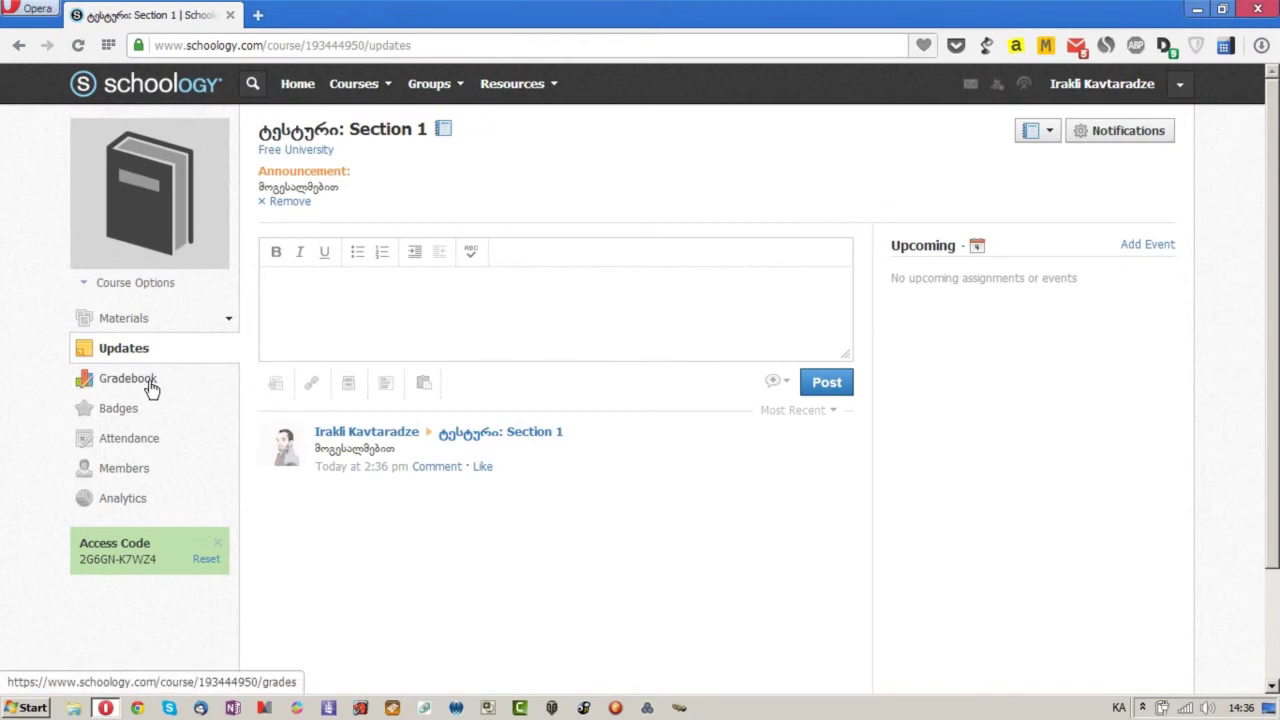
Step: Review the course's gradebook, its starter set of badges and the weekly attendance sheet
{"action": "left_click", "coordinate": [151, 386]}
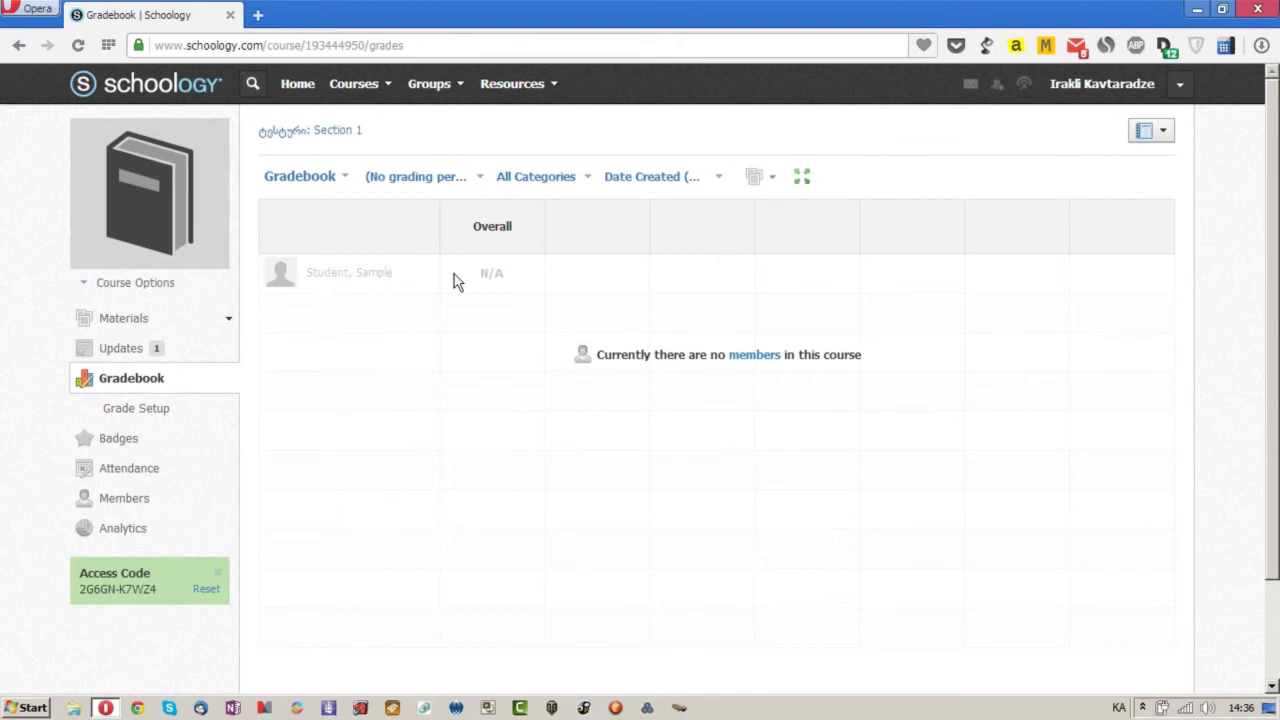
{"action": "left_click", "coordinate": [120, 440]}
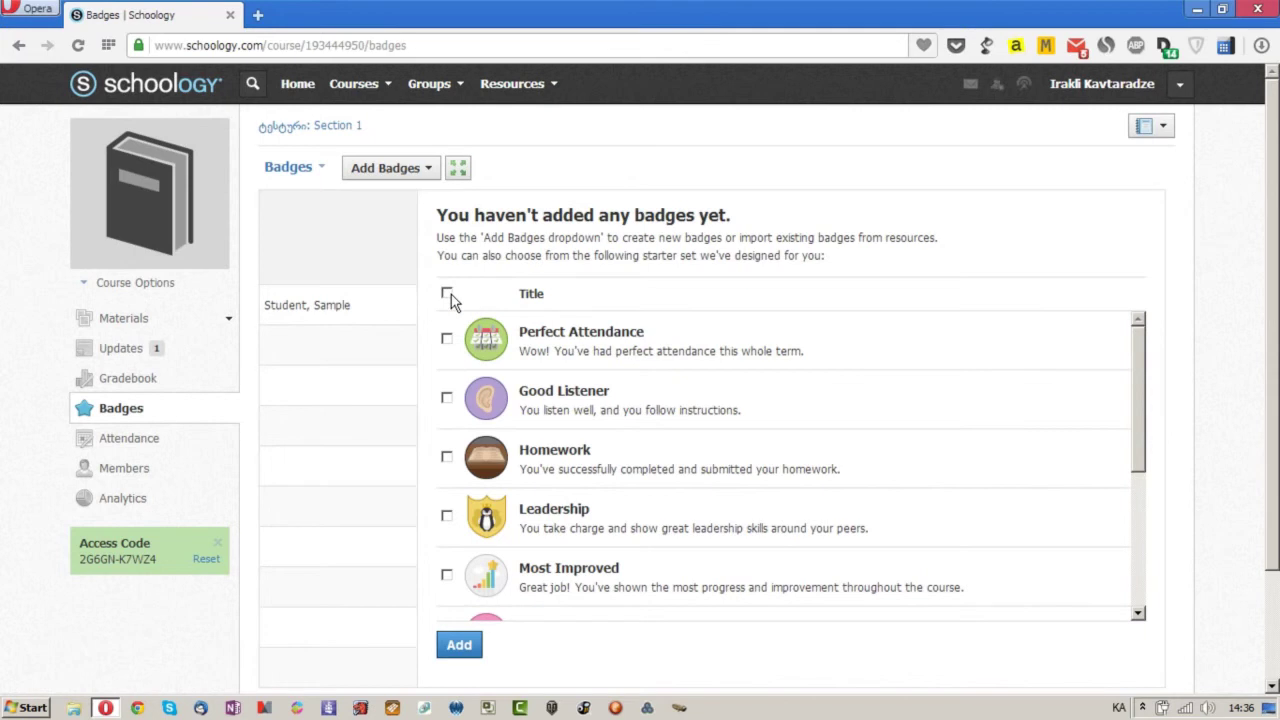
{"action": "scroll", "coordinate": [1140, 400], "scroll_direction": "down", "scroll_amount": 3}
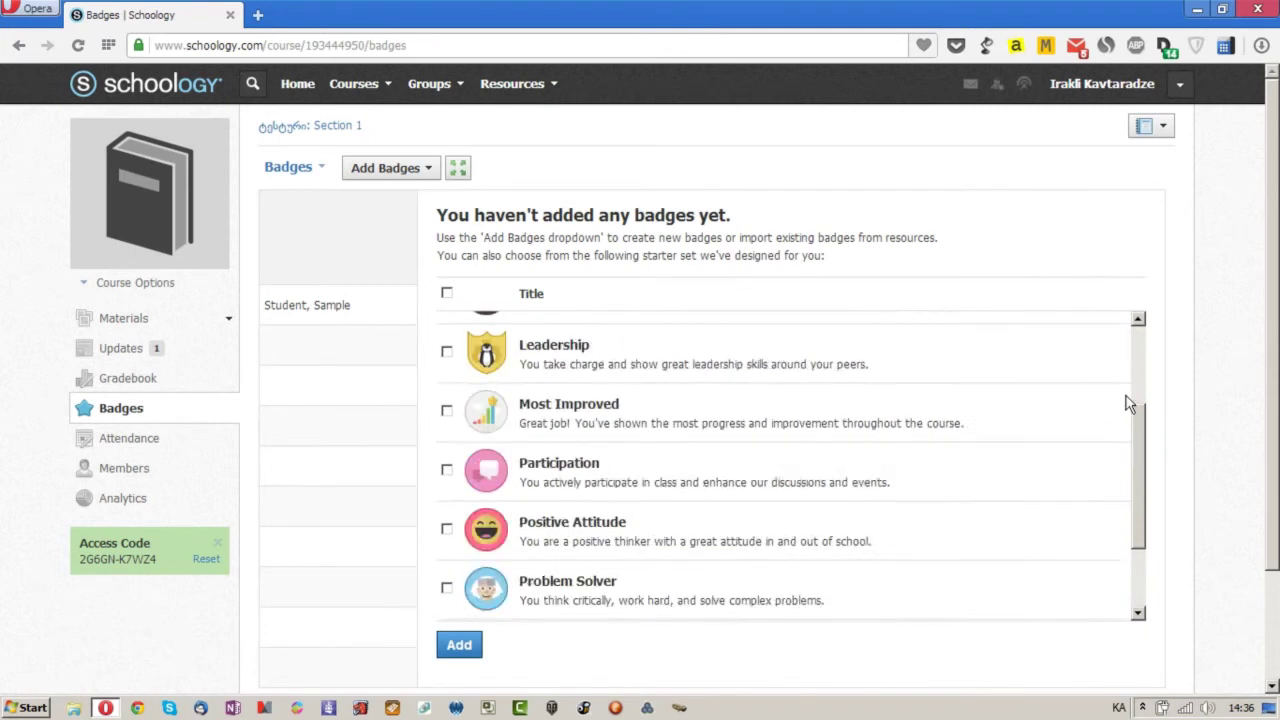
{"action": "left_click_drag", "start_coordinate": [1136, 403], "coordinate": [1155, 326]}
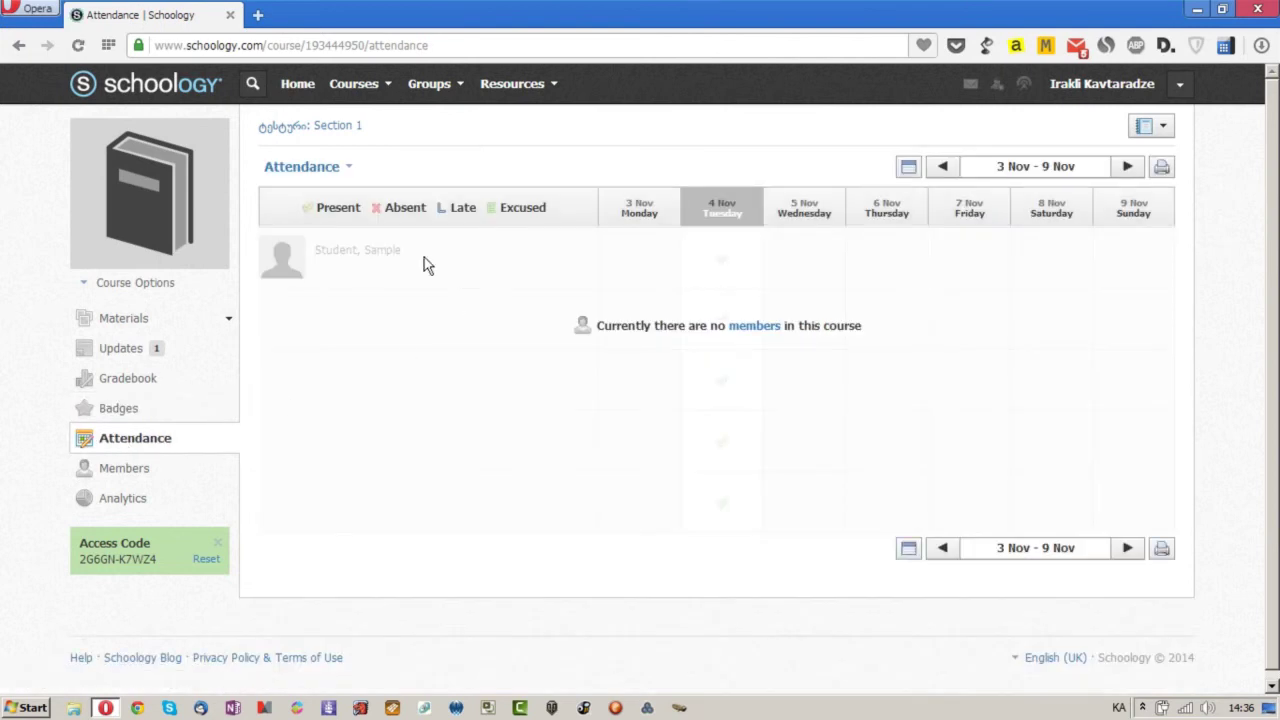
{"action": "left_click", "coordinate": [687, 207]}
Step: Review the course's member list and the access code used for joining
{"action": "left_click", "coordinate": [124, 468]}
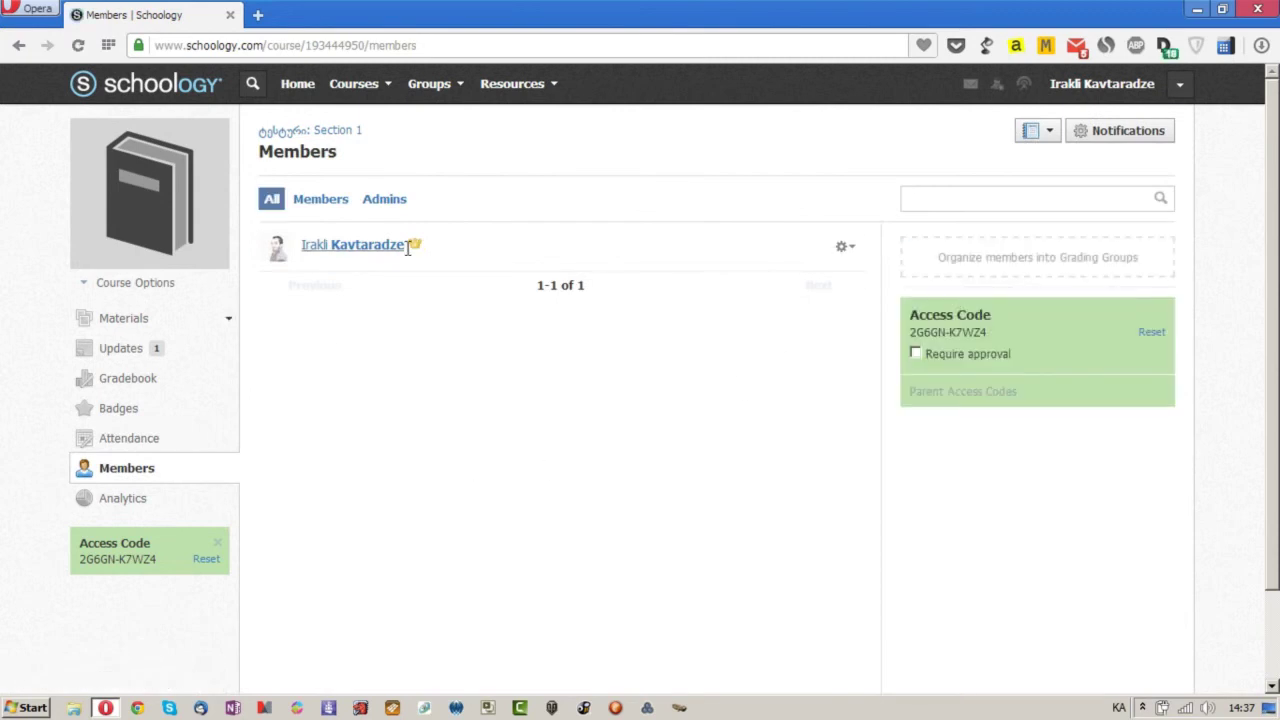
{"action": "mouse_move", "coordinate": [911, 336]}
{"action": "left_mouse_down"}
{"action": "mouse_move", "coordinate": [982, 337]}
{"action": "mouse_move", "coordinate": [912, 338]}
{"action": "left_mouse_up"}
{"action": "mouse_move", "coordinate": [991, 332]}
{"action": "left_mouse_down"}
{"action": "mouse_move", "coordinate": [908, 336]}
{"action": "mouse_move", "coordinate": [1011, 342]}
{"action": "mouse_move", "coordinate": [1005, 332]}
{"action": "left_mouse_up"}
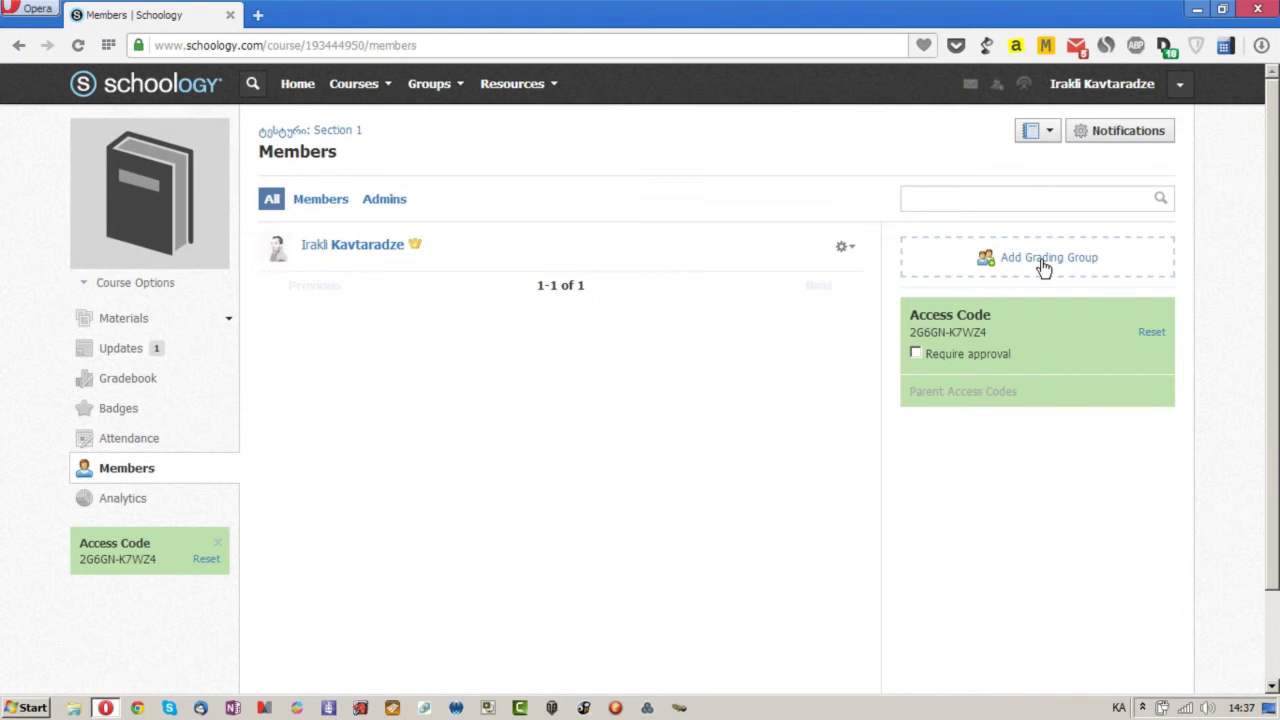
Step: Review the overall course analytics, plus the user and assignment statistics
{"action": "left_click", "coordinate": [121, 508]}
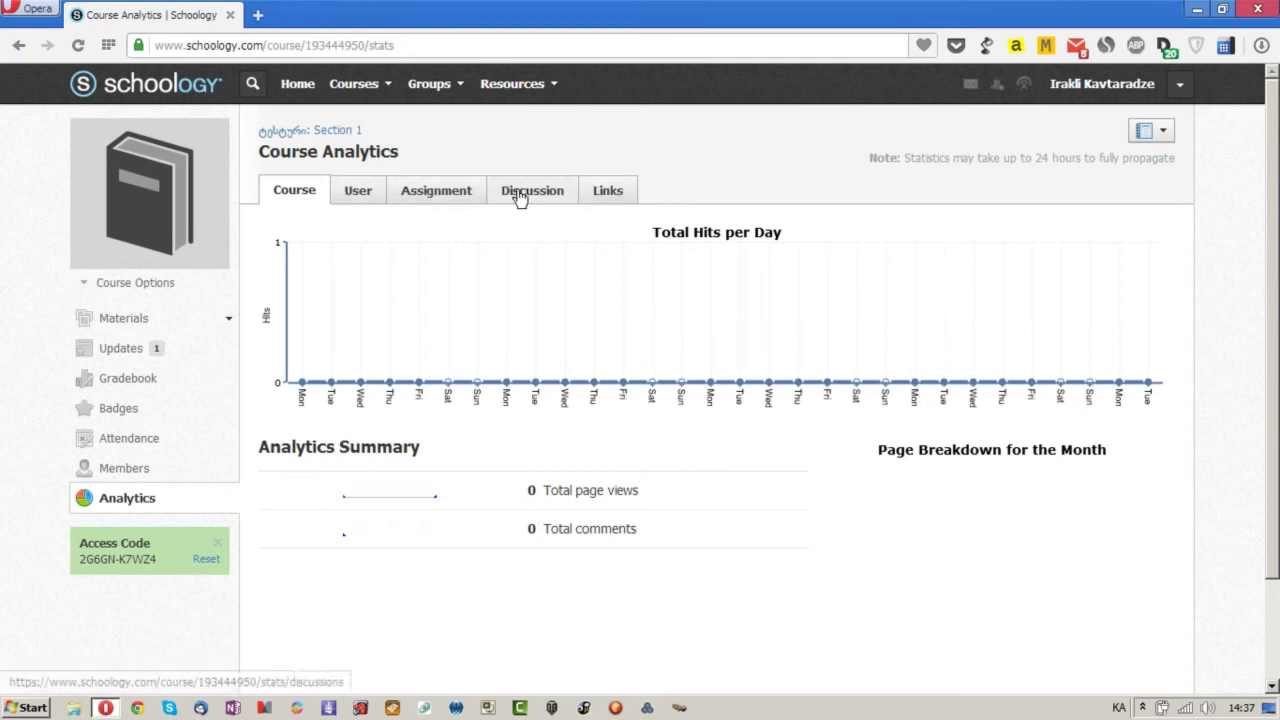
{"action": "left_click", "coordinate": [357, 197]}
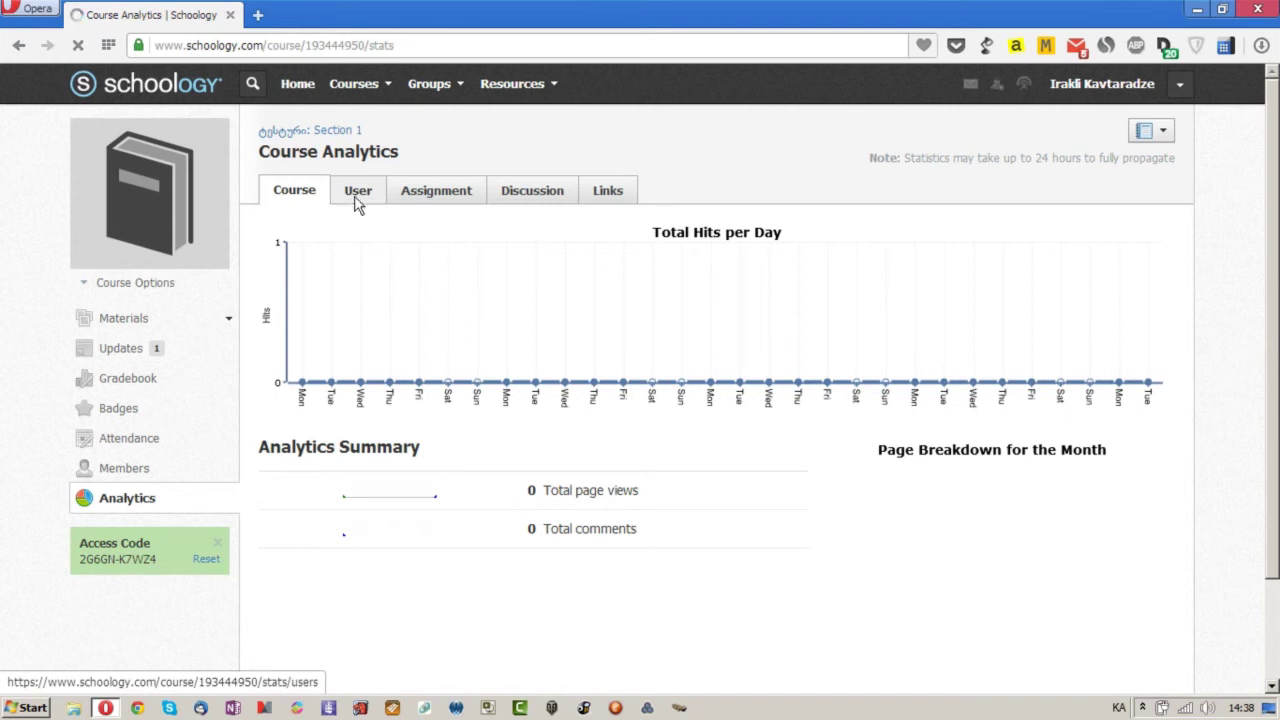
{"action": "left_click", "coordinate": [448, 197]}
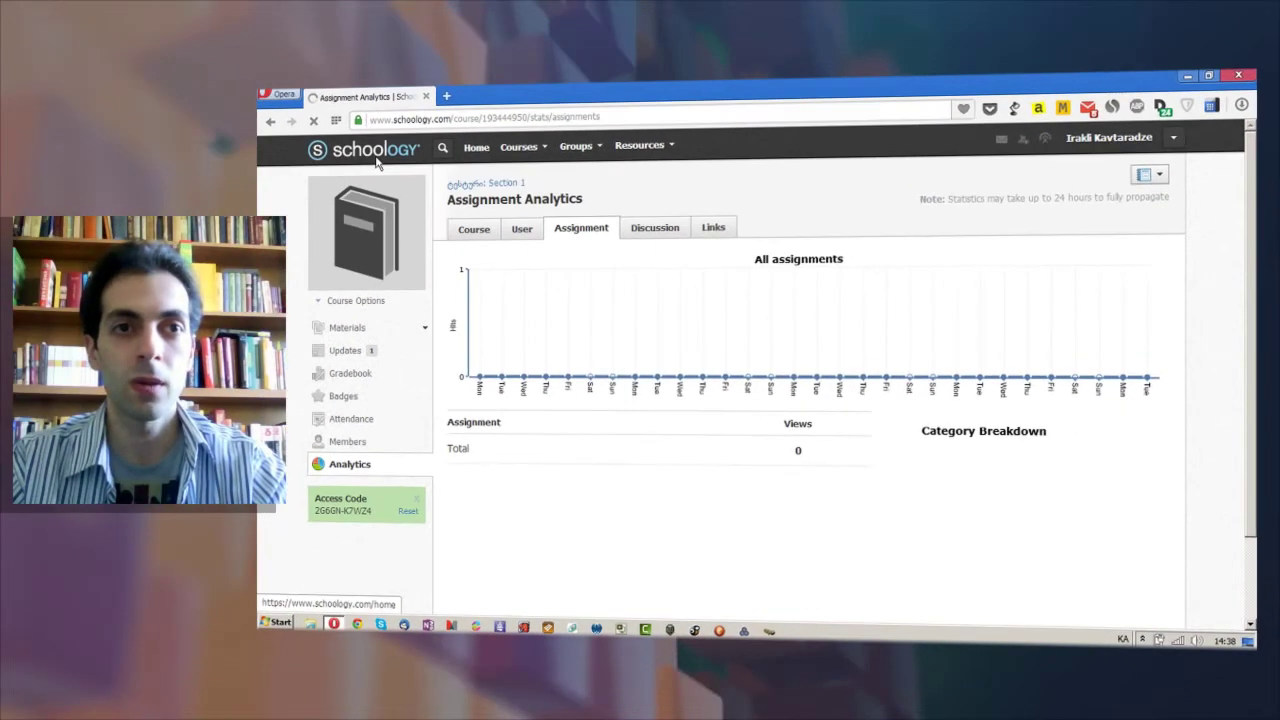
Step: Create a personal calendar event titled "გამოცდა" on 18 November 2014
{"action": "left_click", "coordinate": [190, 88]}
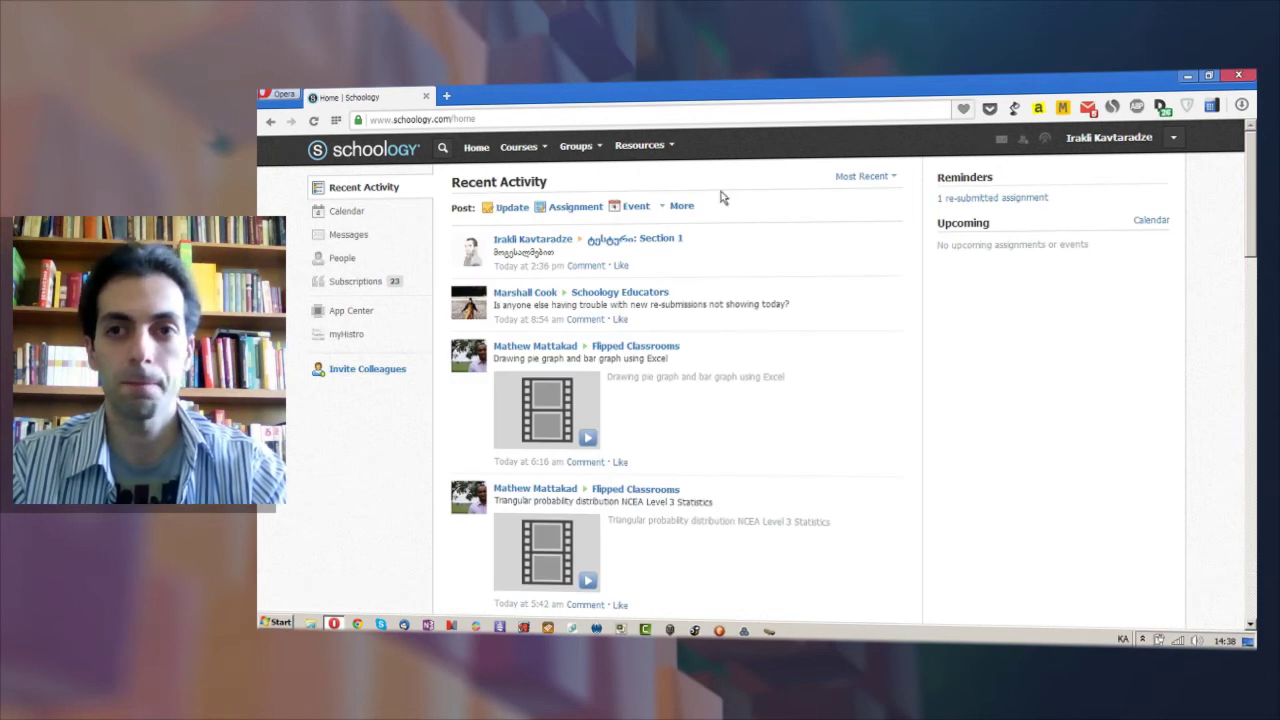
{"action": "left_click", "coordinate": [1158, 222]}
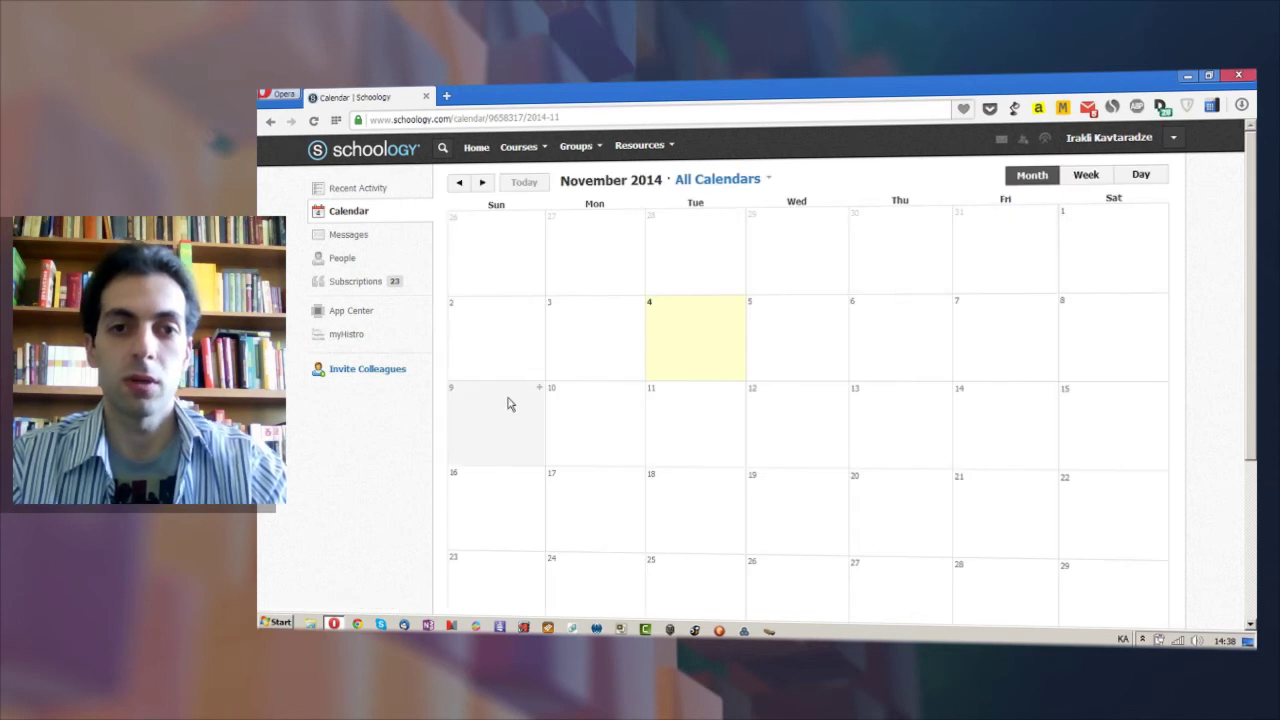
{"action": "scroll", "coordinate": [564, 388], "scroll_direction": "down", "scroll_amount": 3}
{"action": "scroll", "coordinate": [563, 382], "scroll_direction": "up", "scroll_amount": 3}
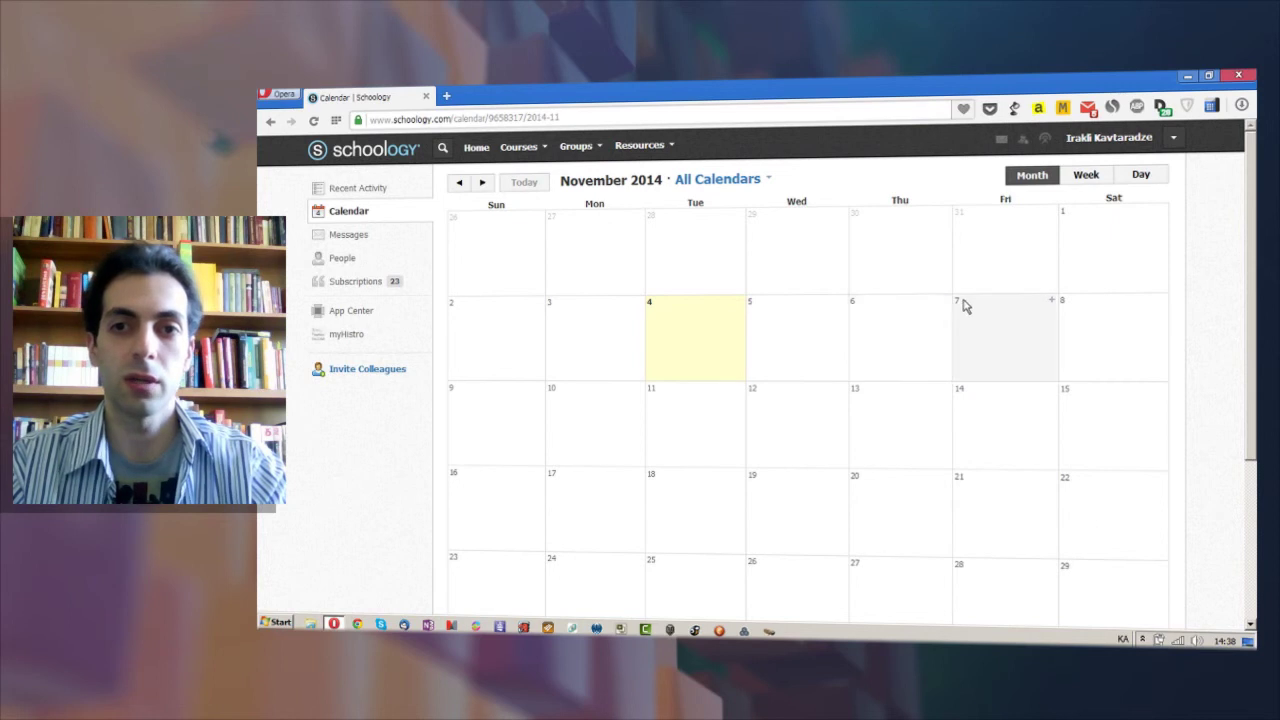
{"action": "scroll", "coordinate": [921, 306], "scroll_direction": "down", "scroll_amount": 2}
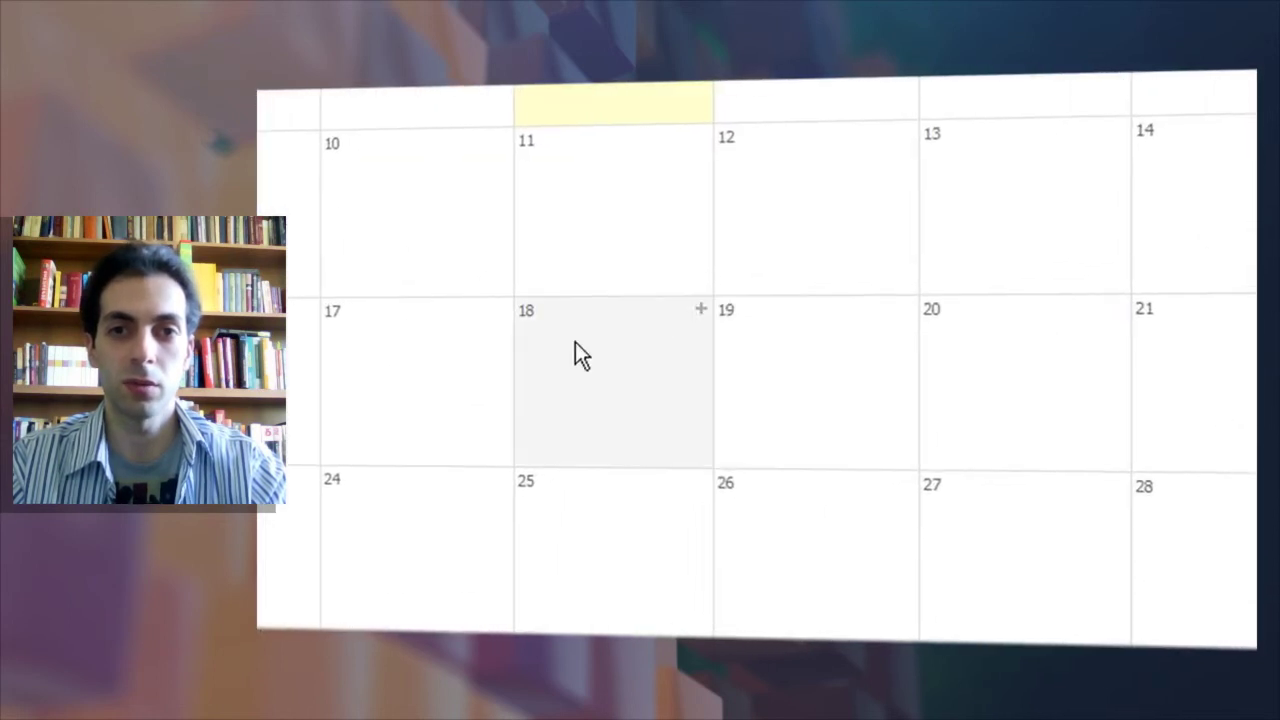
{"action": "left_click", "coordinate": [701, 310]}
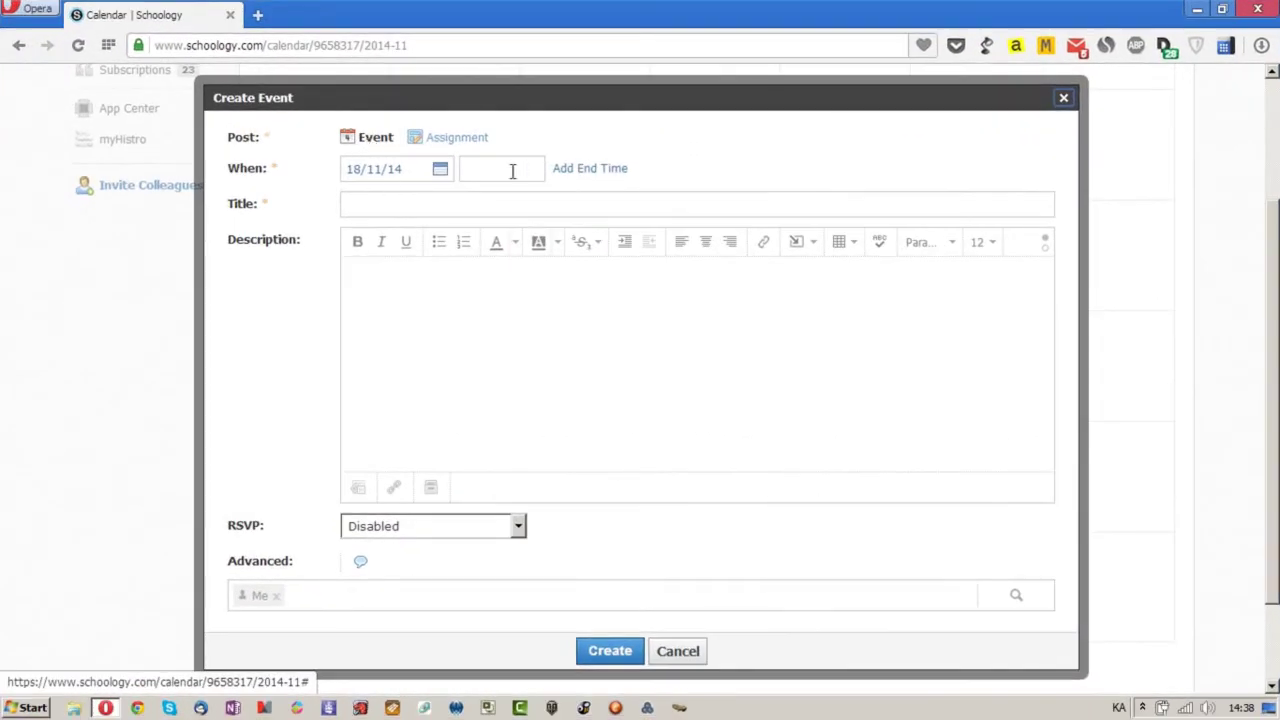
{"action": "left_click", "coordinate": [411, 204]}
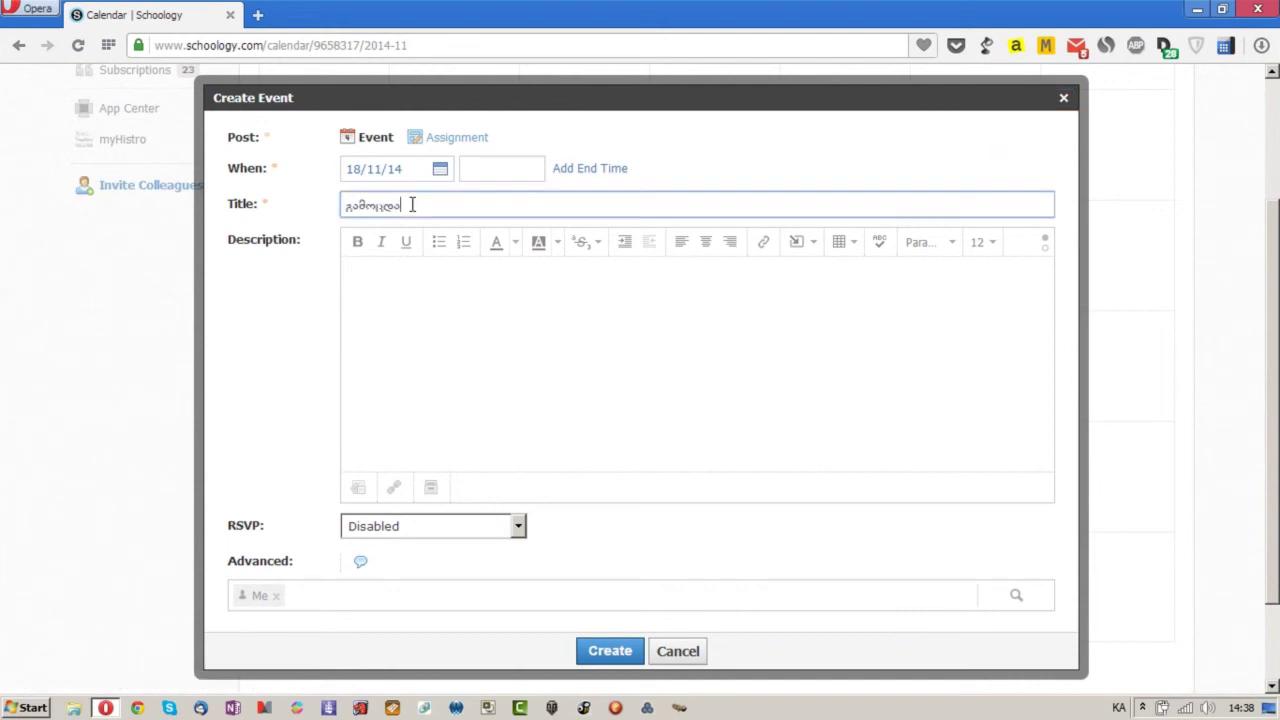
{"action": "key", "text": "Return"}
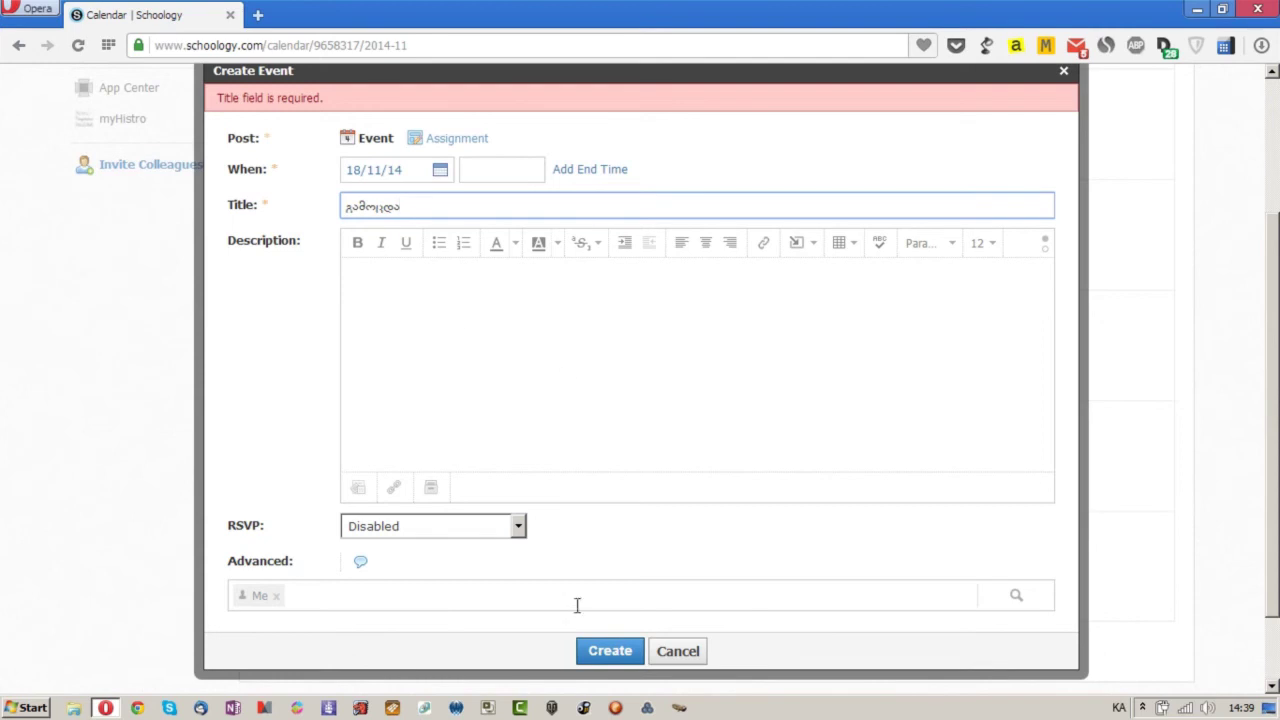
{"action": "left_click", "coordinate": [612, 651]}
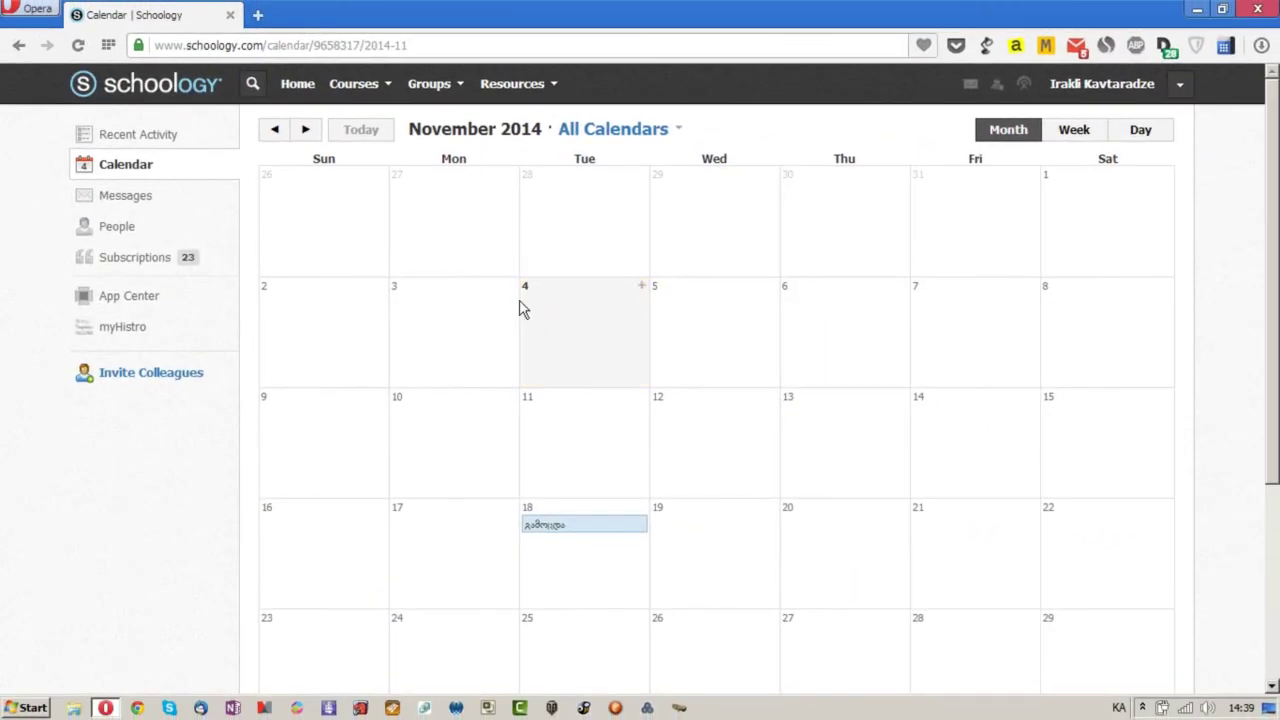
Step: Check the upcoming 18 November event on the home page and open the list of courses
{"action": "left_click", "coordinate": [172, 94]}
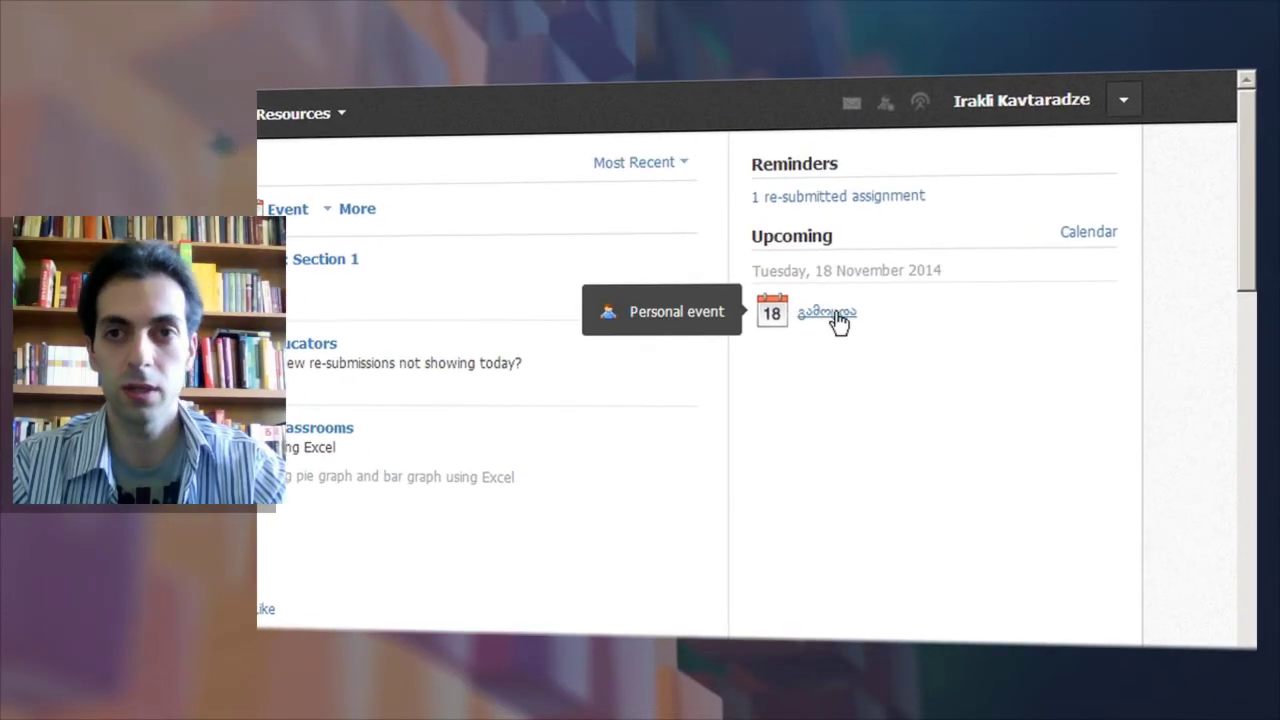
{"action": "mouse_move", "coordinate": [852, 325]}
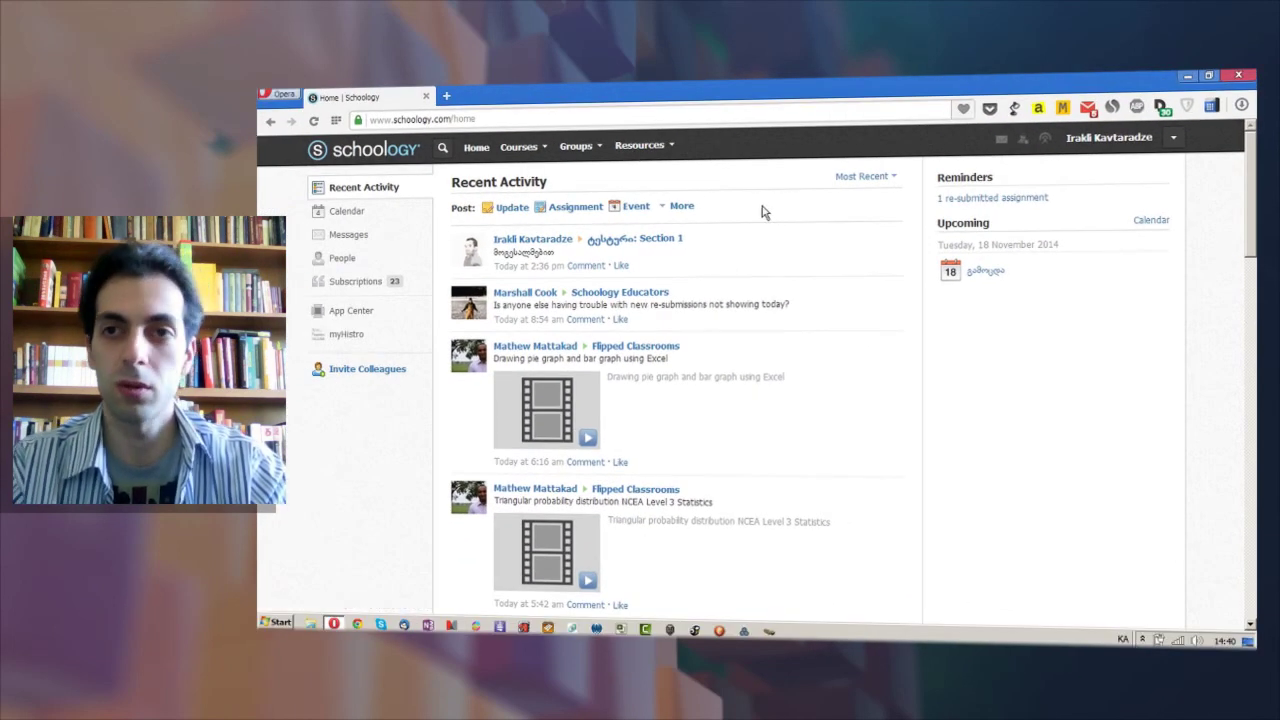
{"action": "left_click", "coordinate": [518, 146]}
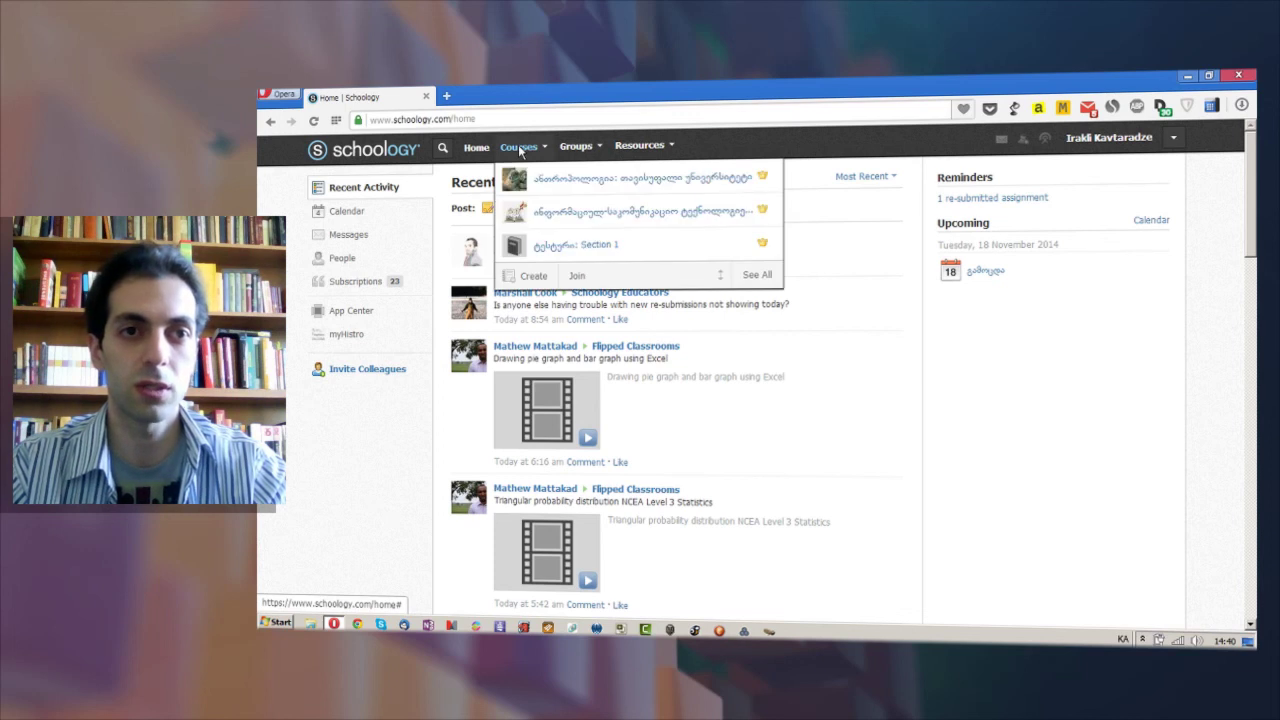